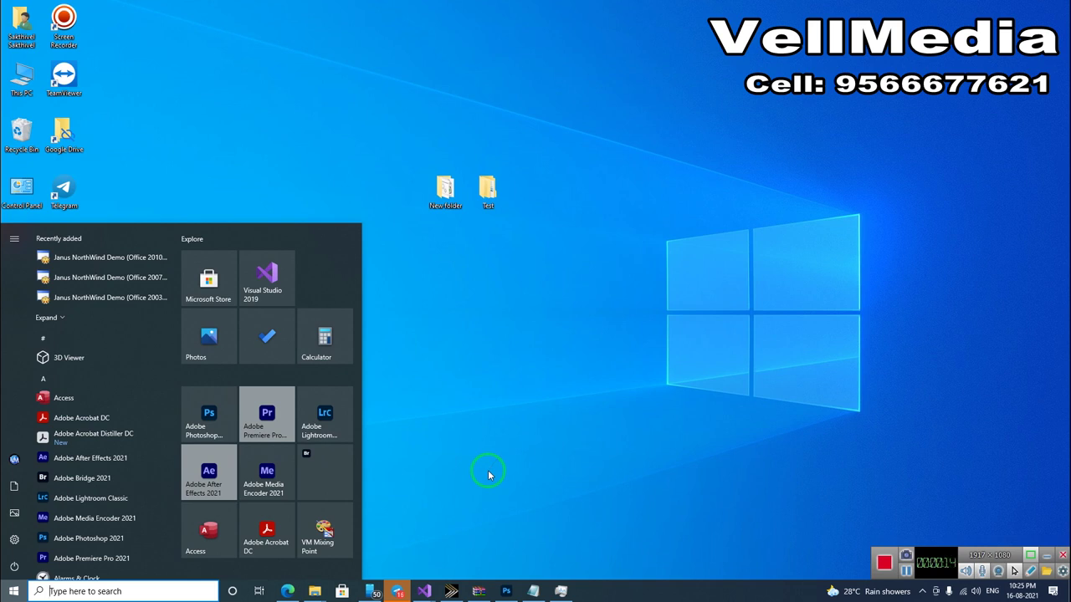
Launch VM Mixing Point, reposition its window near the centre of the desktop, and minimize it
left_click(325, 532)
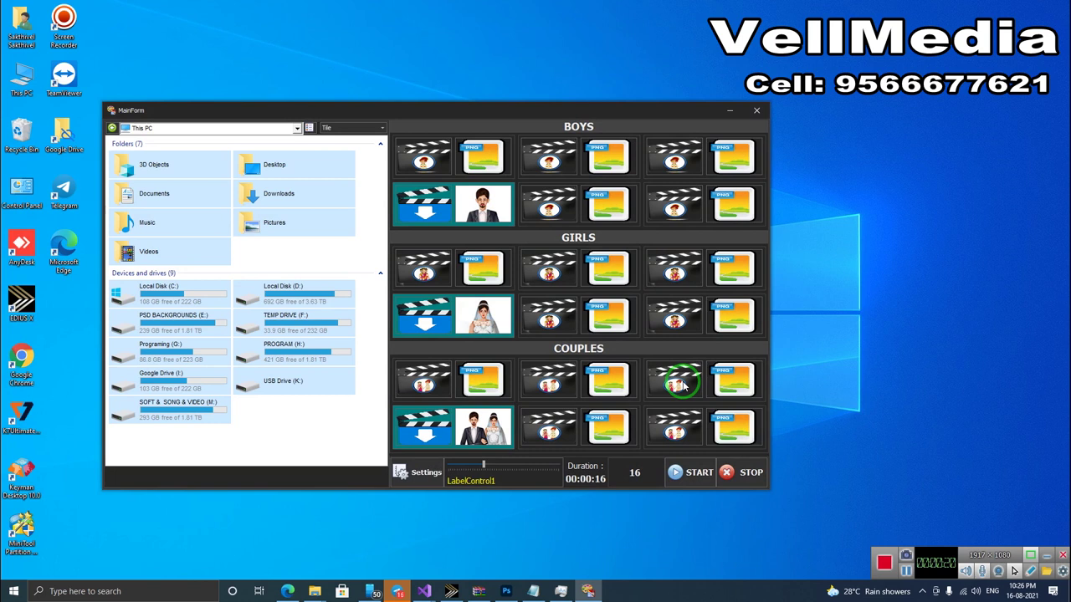
left_click_drag(615, 113, 712, 116)
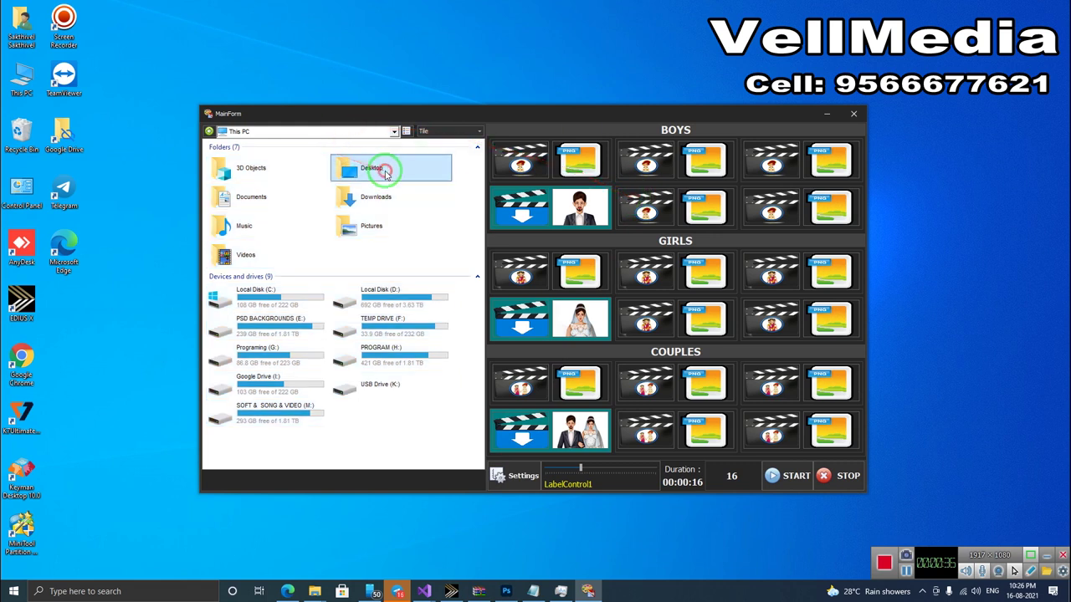
left_click(827, 114)
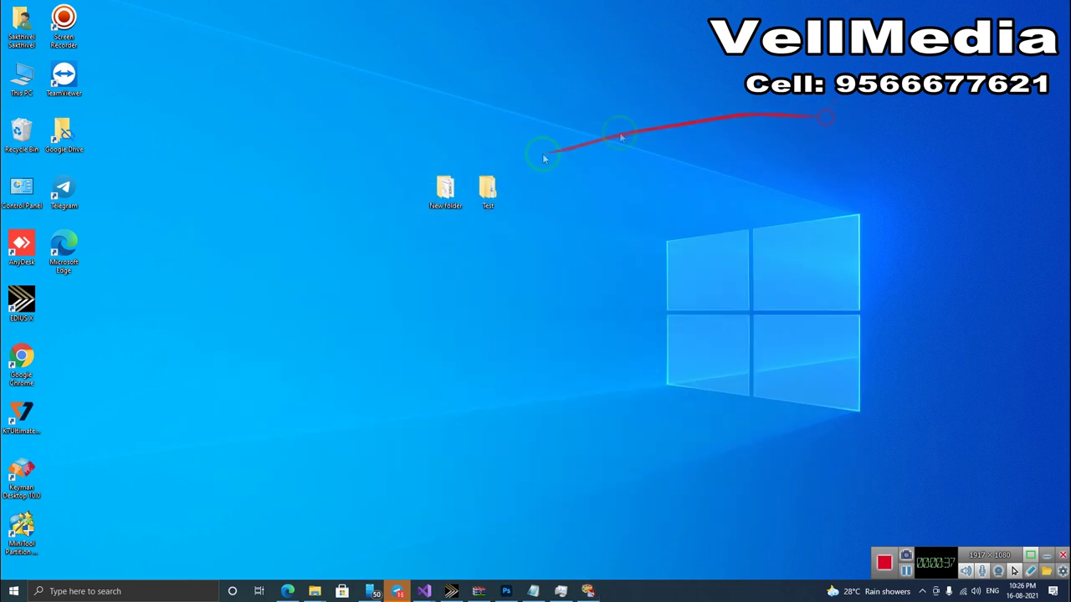
Open the Test folder from the desktop and look over the PNG cut-outs in its CLIPS subfolder
left_click(461, 179)
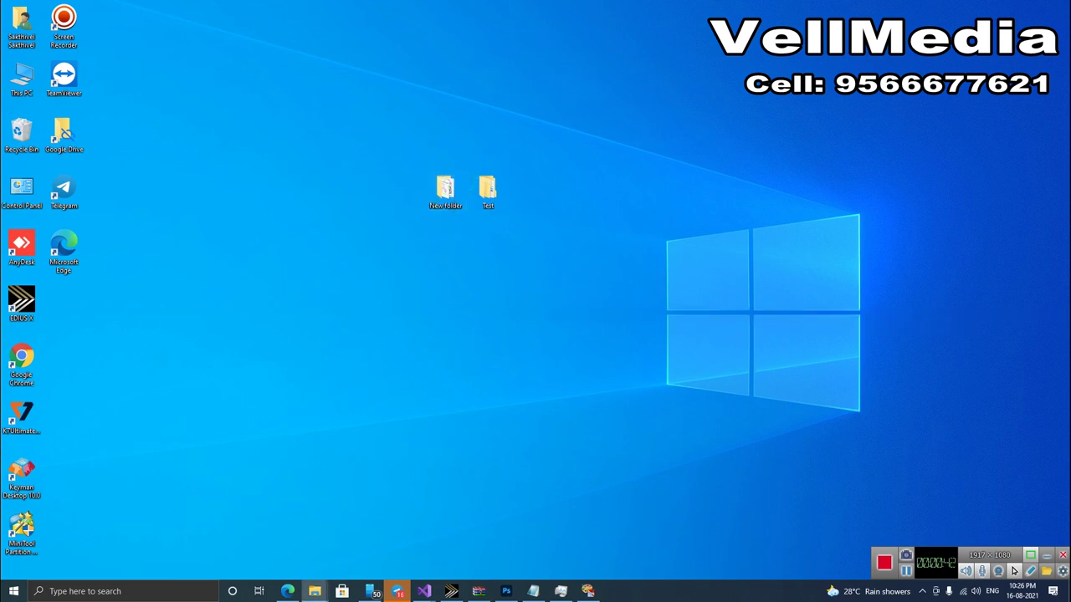
left_click_drag(1070, 218, 687, 185)
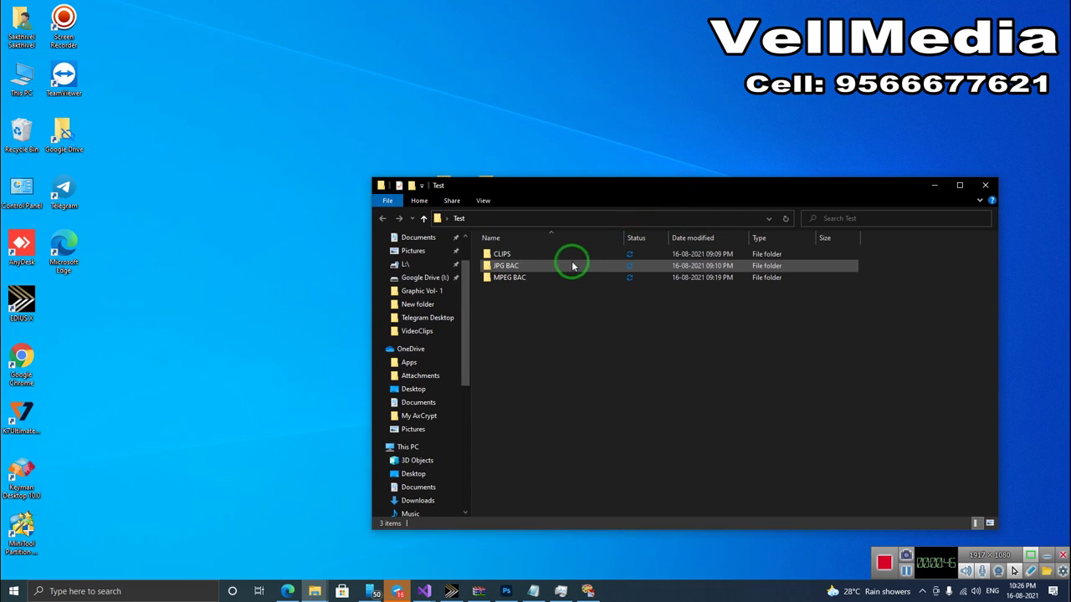
double_click(566, 254)
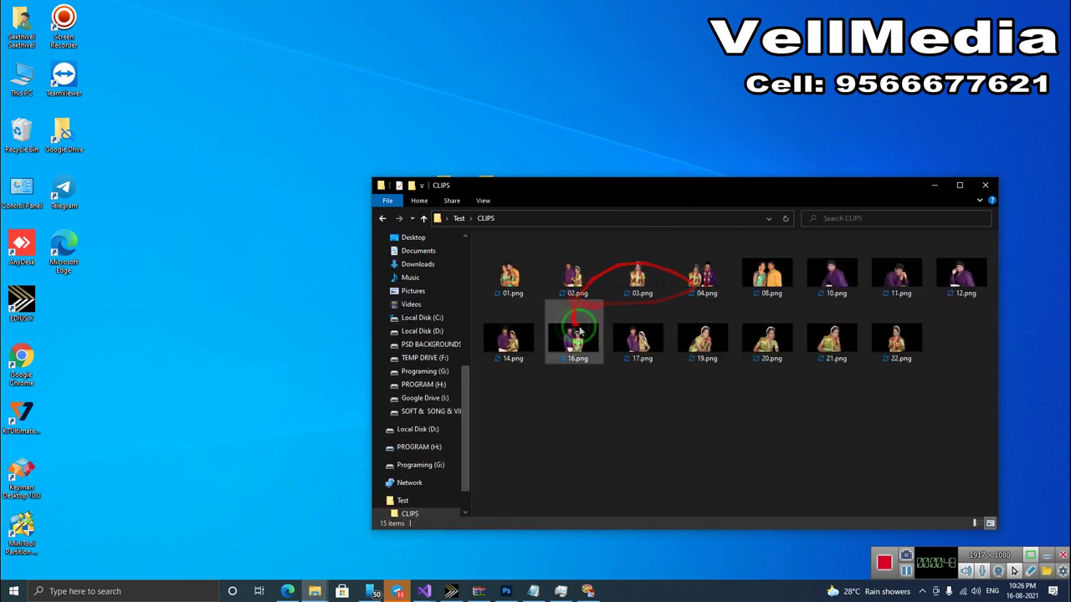
left_click_drag(980, 406, 455, 228)
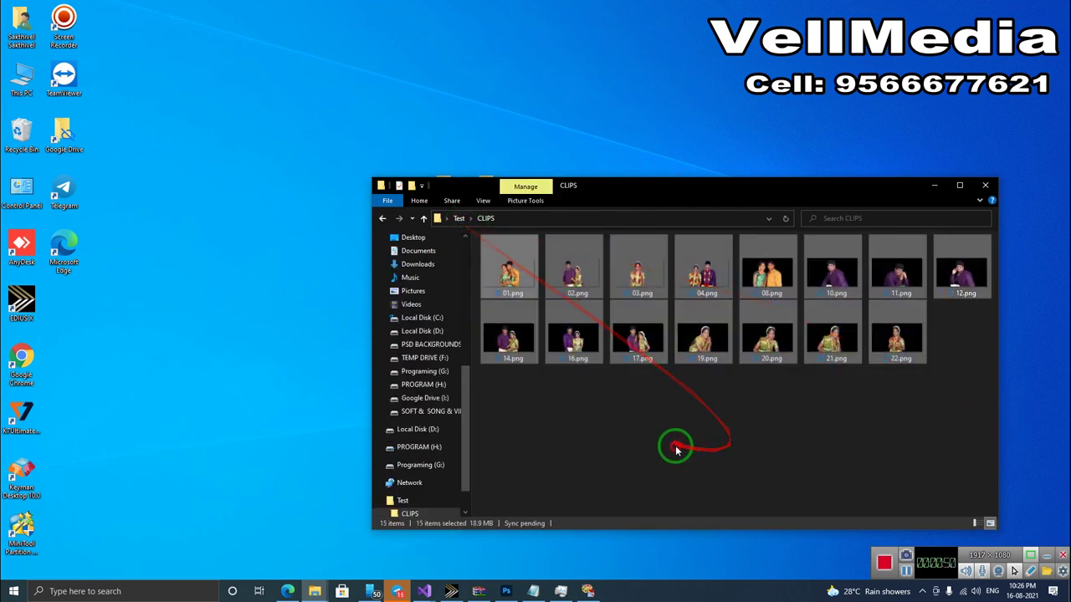
left_click(676, 450)
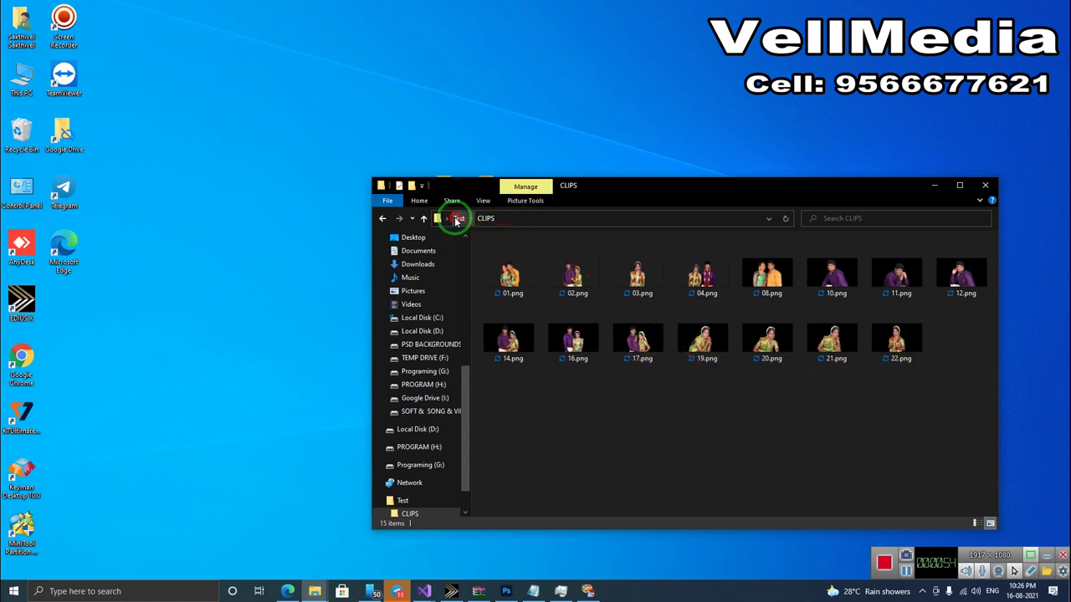
Look over the backgrounds in the JPG BAC and MPEG BAC subfolders, then return to the Test folder
left_click(458, 218)
double_click(507, 264)
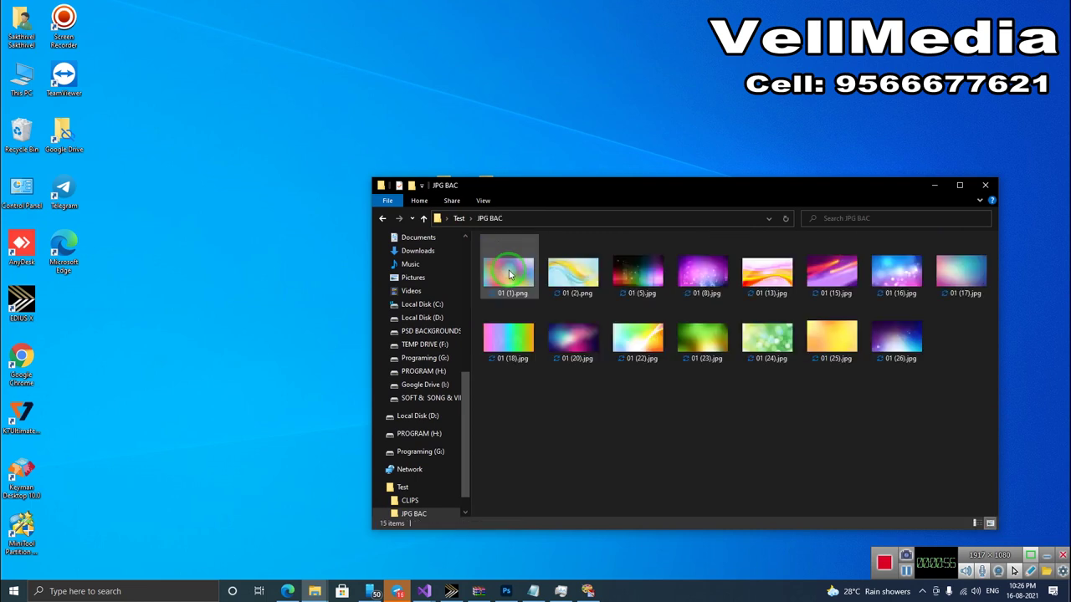
key("BackSpace")
double_click(511, 280)
left_click(820, 395)
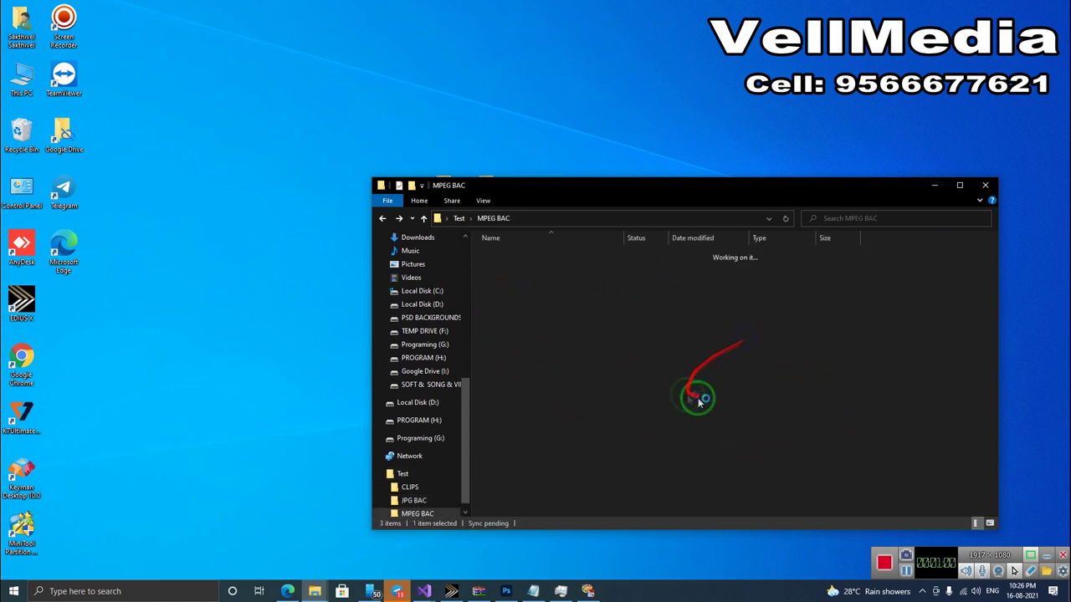
right_click(788, 399)
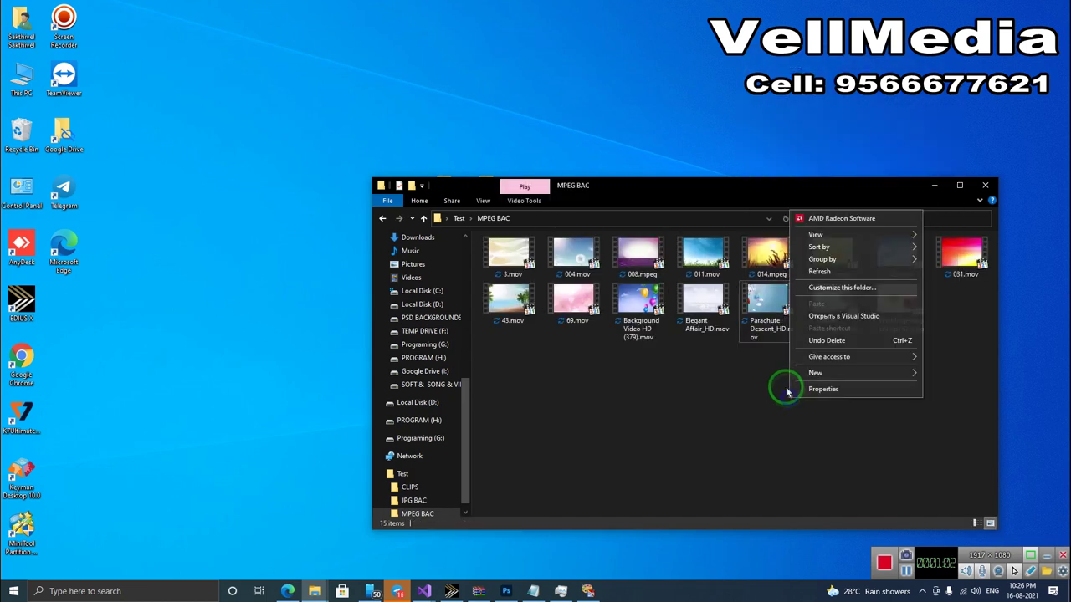
left_click(843, 272)
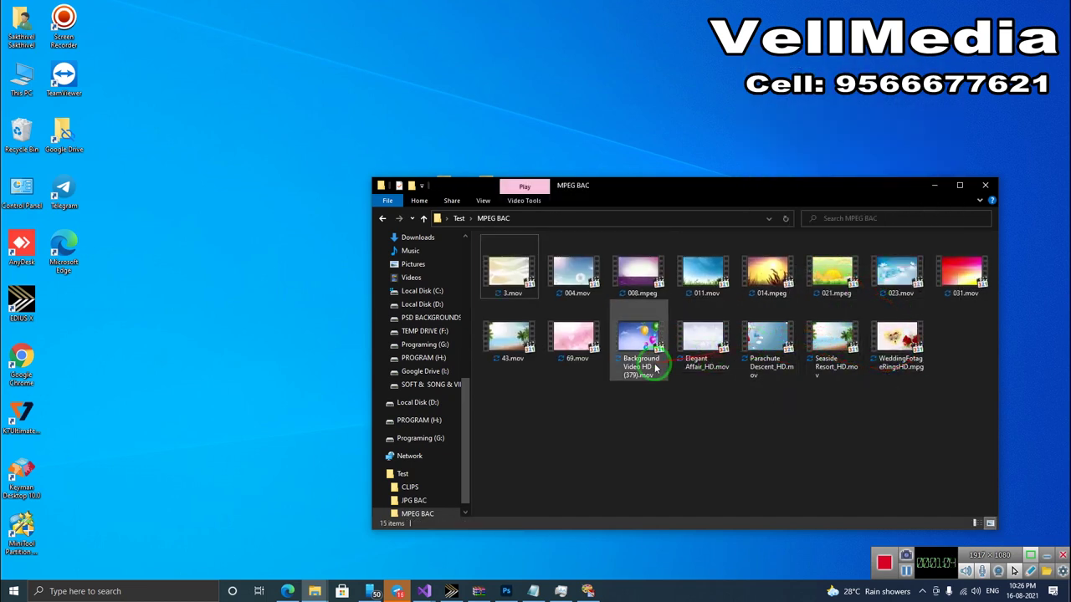
key("BackSpace")
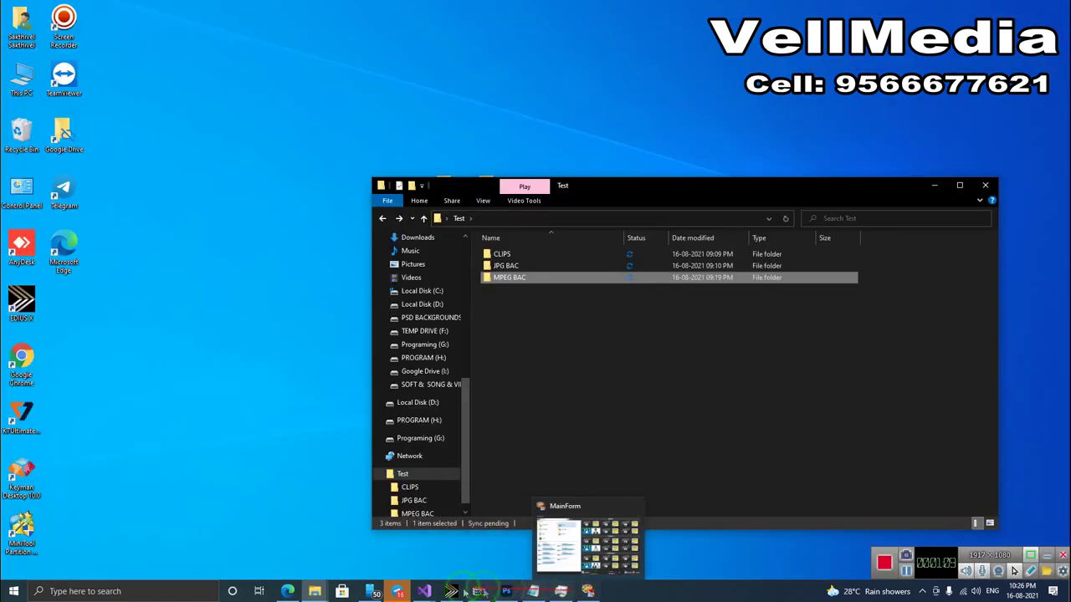
Switch to EDIUS and delete all clips from the root bin and from the Sequence2 timeline
left_click(451, 591)
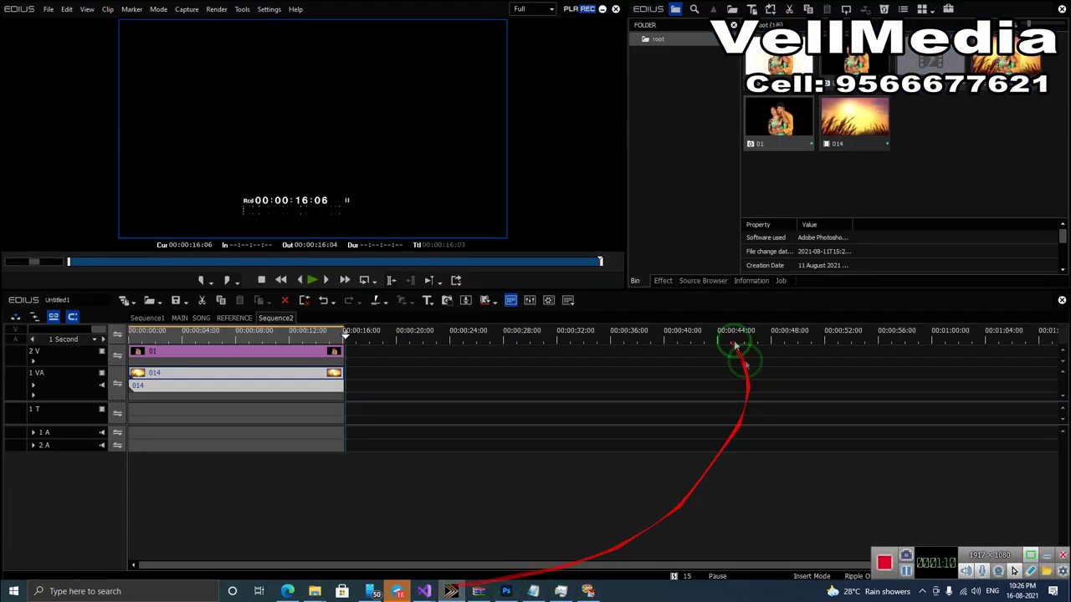
left_click_drag(997, 142, 683, 58)
key("Delete")
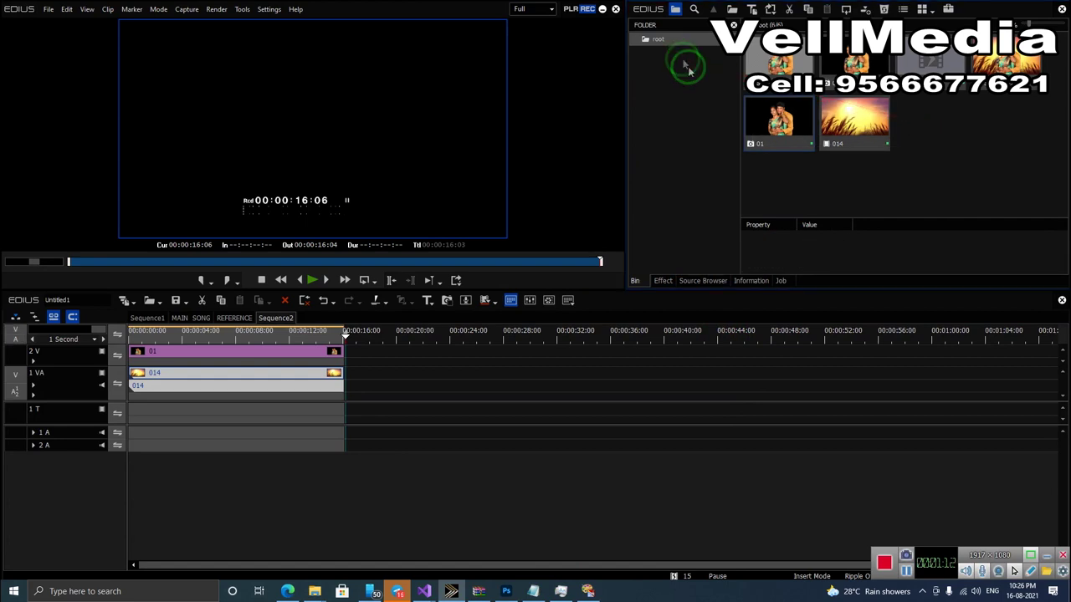
left_click(827, 174)
left_click_drag(371, 416, 182, 310)
key("Delete")
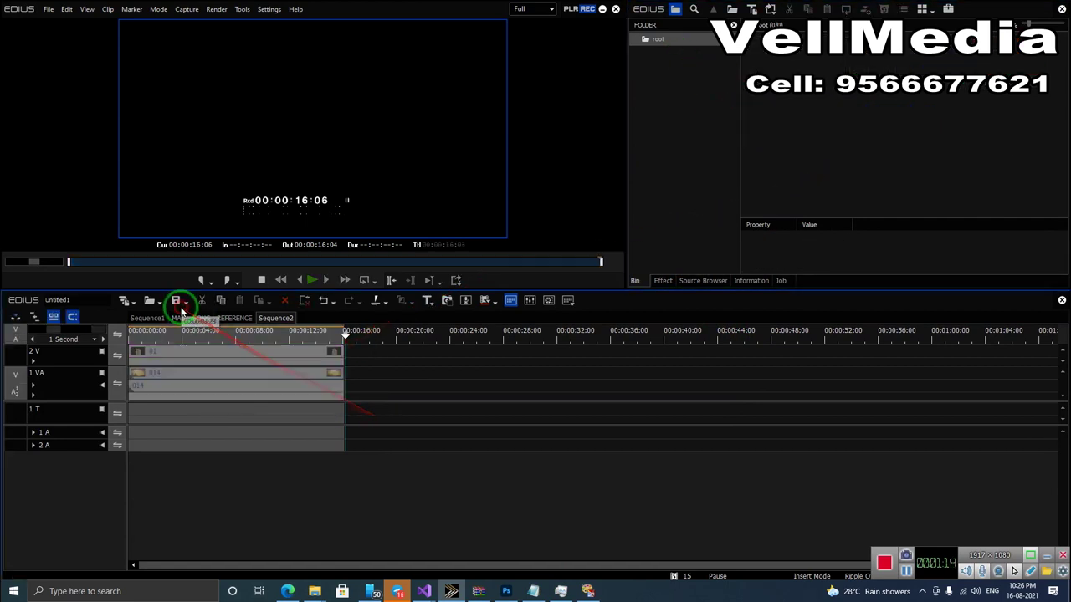
Import the couple image 08.png from the desktop's Test > CLIPS folder into the root bin
double_click(969, 131)
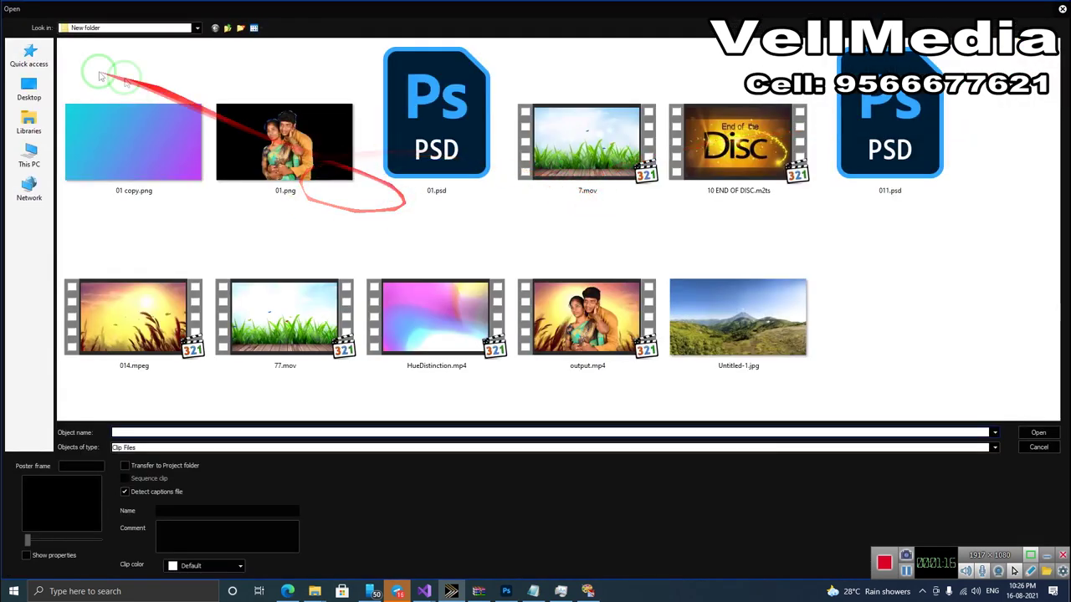
left_click(29, 87)
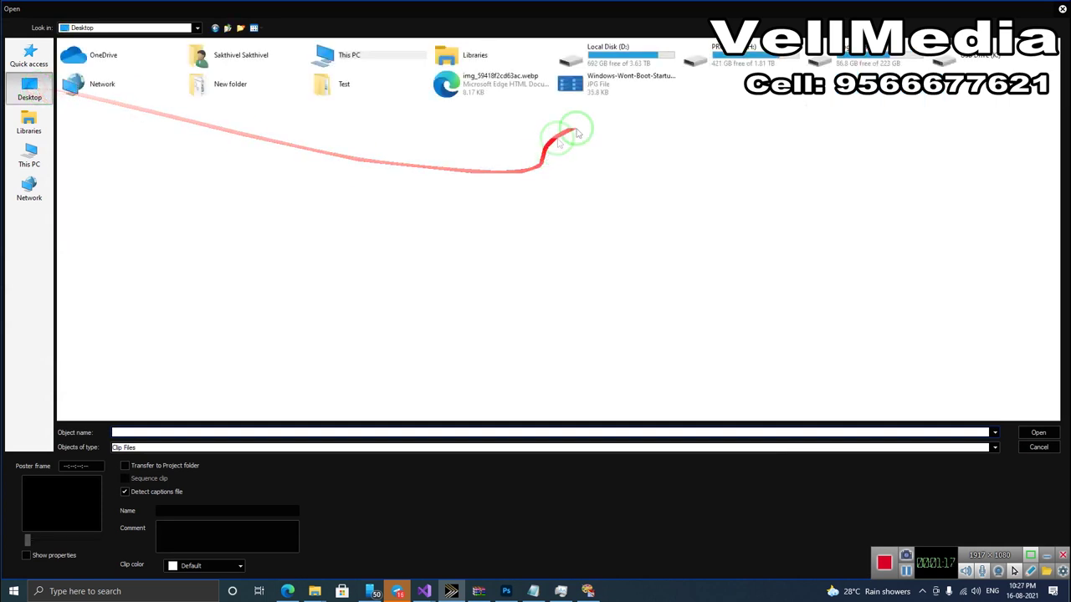
double_click(339, 85)
double_click(115, 55)
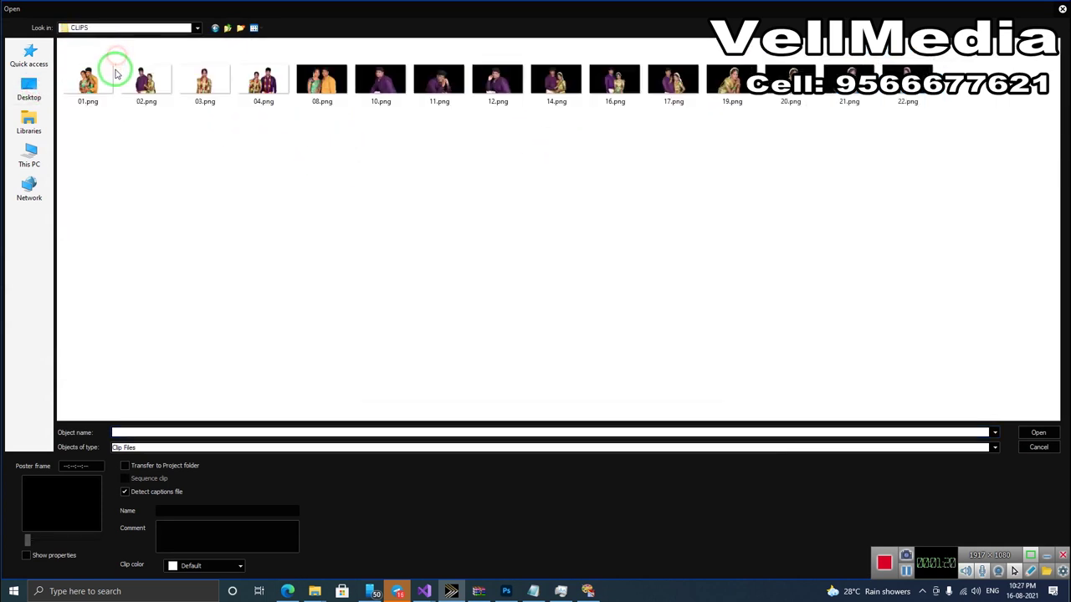
double_click(315, 90)
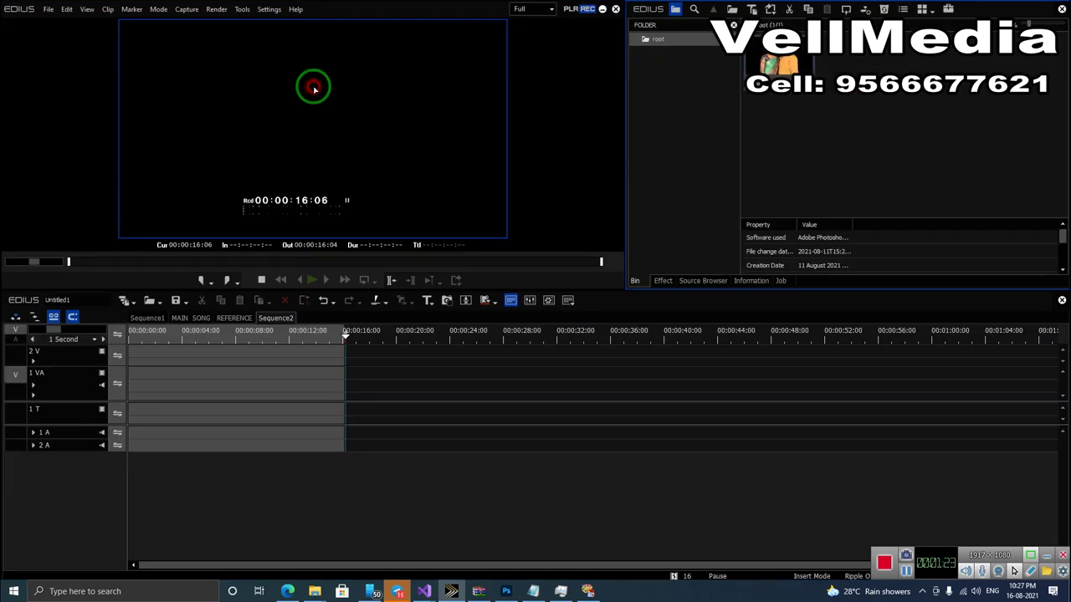
Import the background image 01 (25).jpg from the JPG BAC folder into the root bin
double_click(875, 128)
left_click(226, 28)
double_click(100, 65)
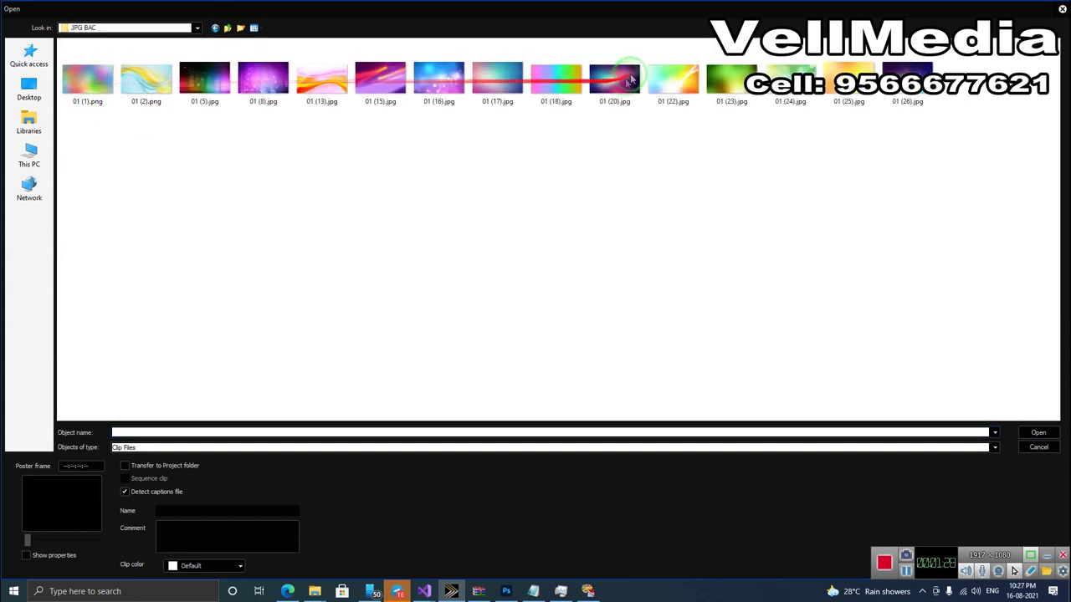
double_click(826, 89)
Place the 01 (25) background on track 1 VA and the 08 couple clip above it on track 2 V, and preview the composite
left_click_drag(885, 63, 345, 400)
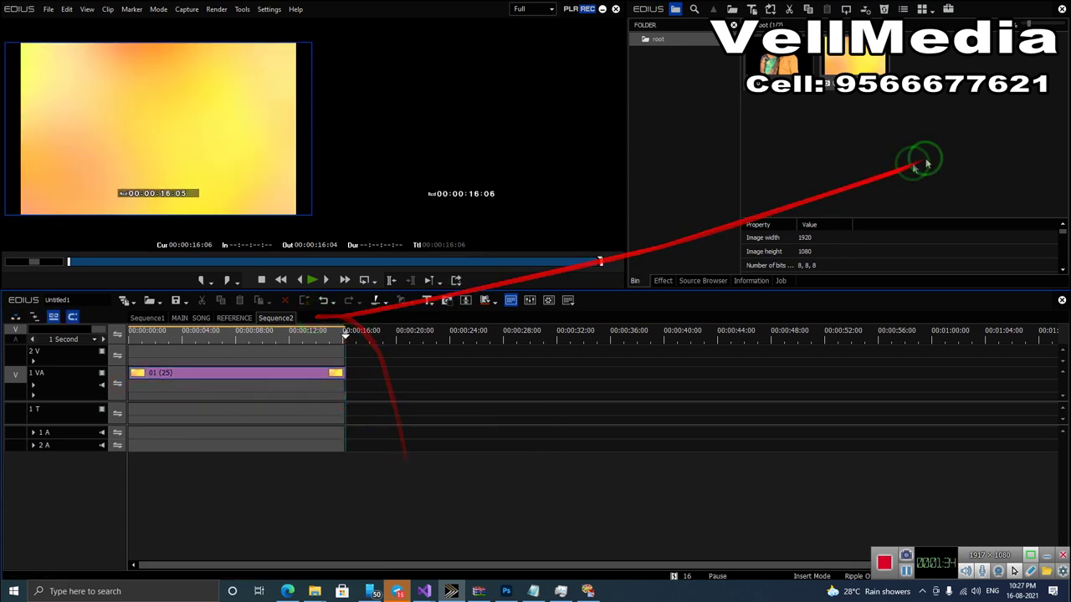
left_click_drag(778, 67, 343, 369)
left_click(197, 337)
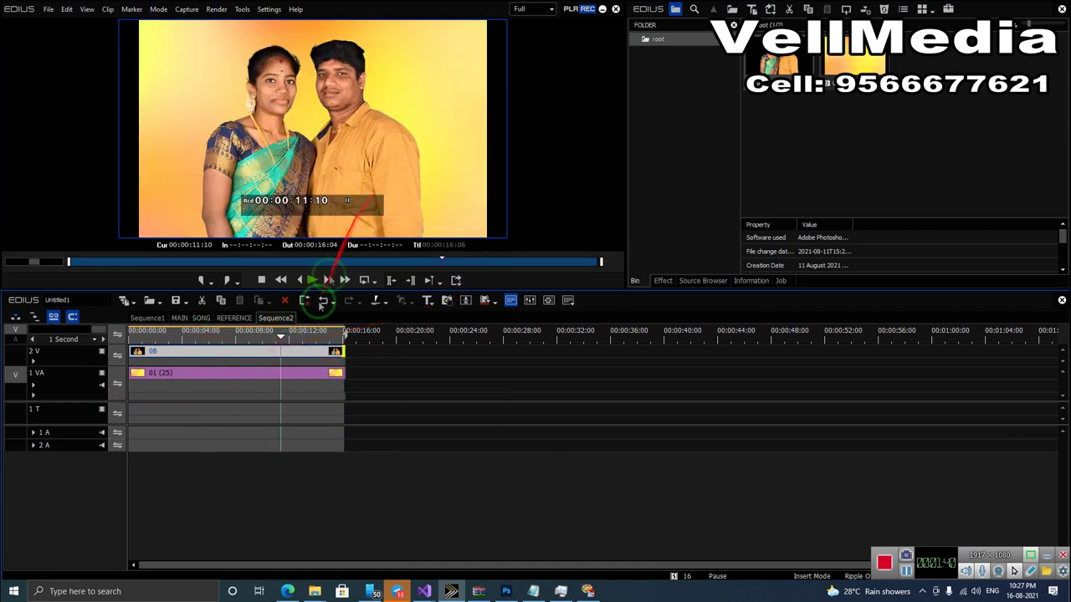
Look through the REFERENCE and MAIN SONG sequences, then return to Sequence2
left_click(234, 319)
left_click(196, 319)
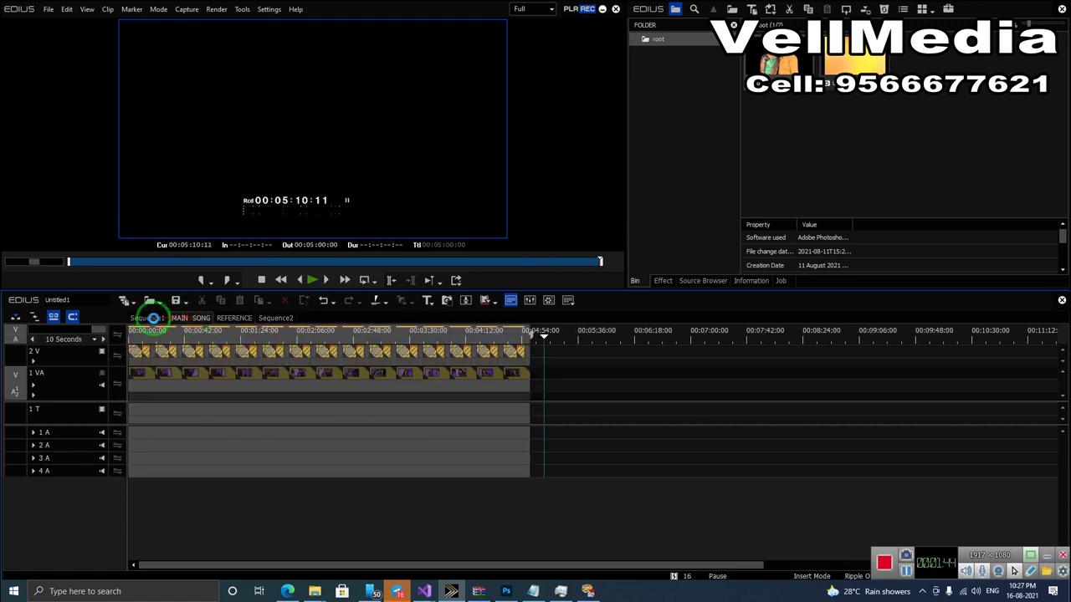
left_click(269, 318)
Scrub Sequence2 to 00:00:09:09 and review the Print to File exporters without exporting
left_click_drag(258, 338, 253, 376)
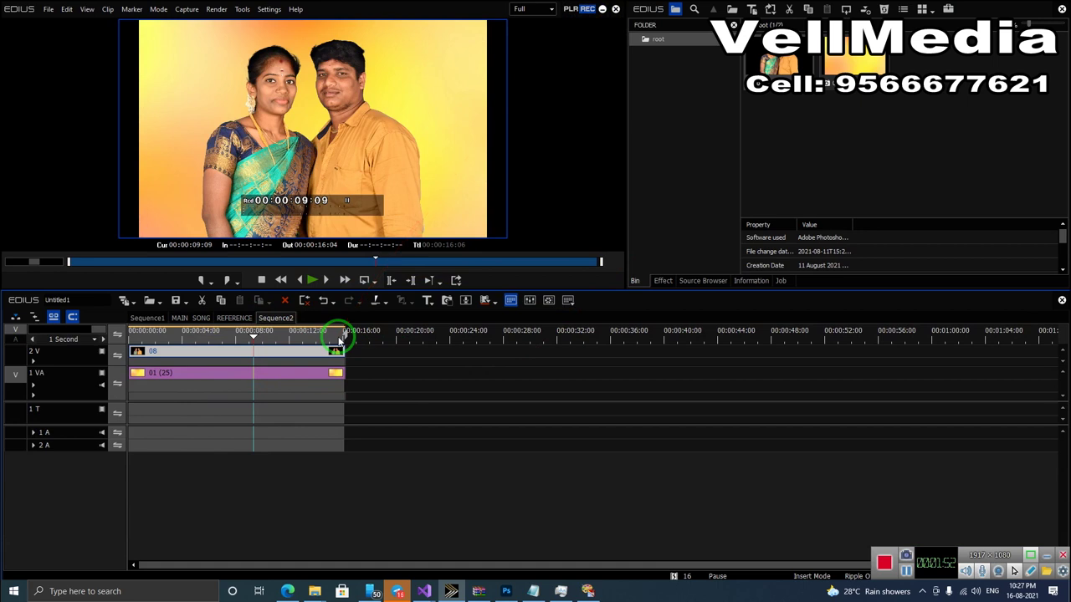
key("F11")
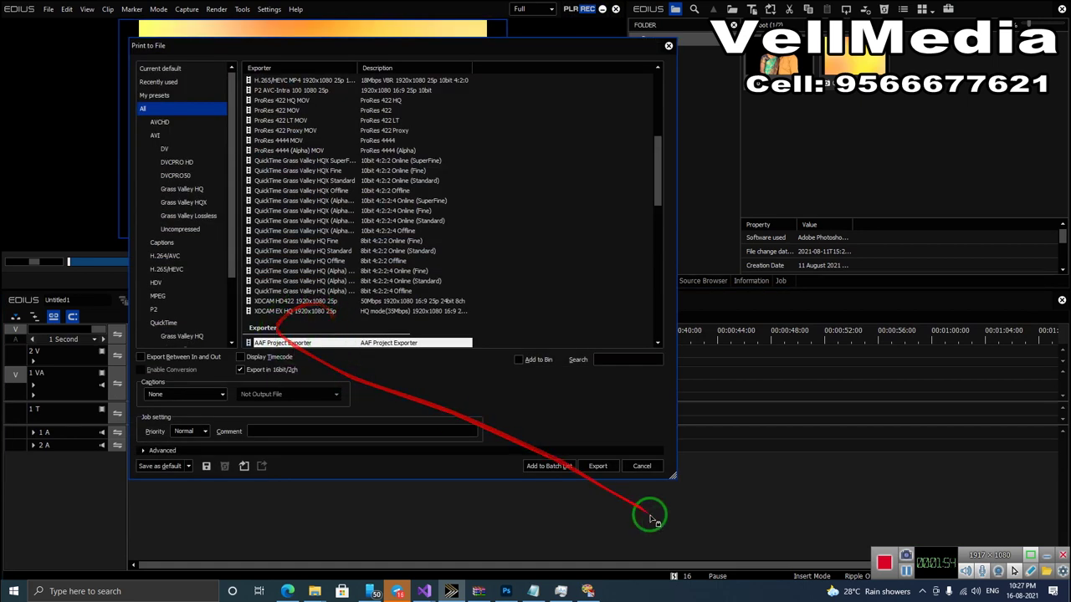
left_click(623, 471)
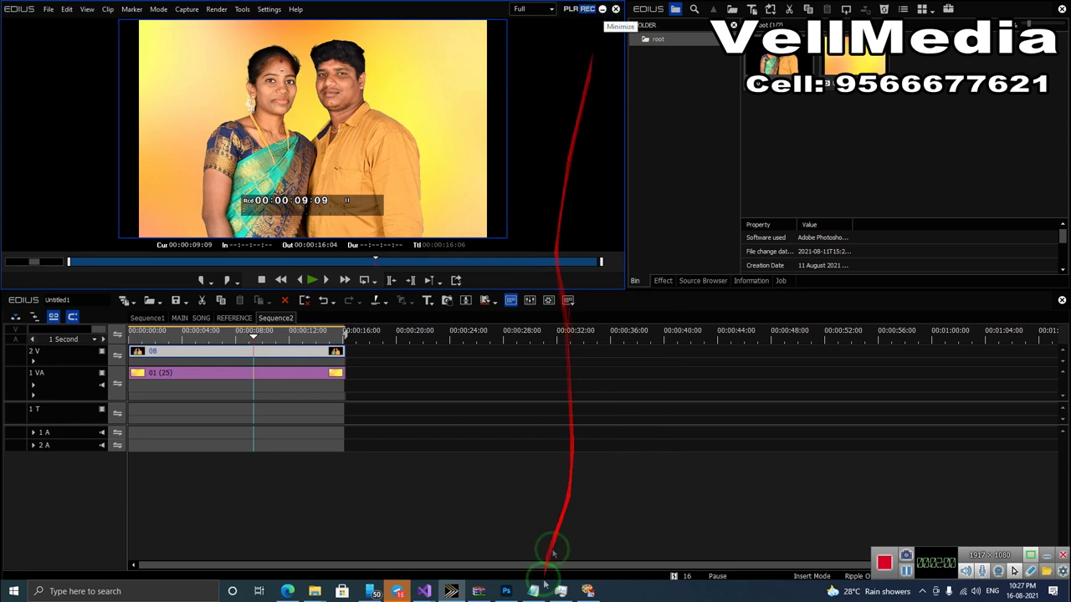
Switch to Photoshop and open the background image 01 (13).jpg from the desktop's Test > JPG BAC folder
left_click(506, 591)
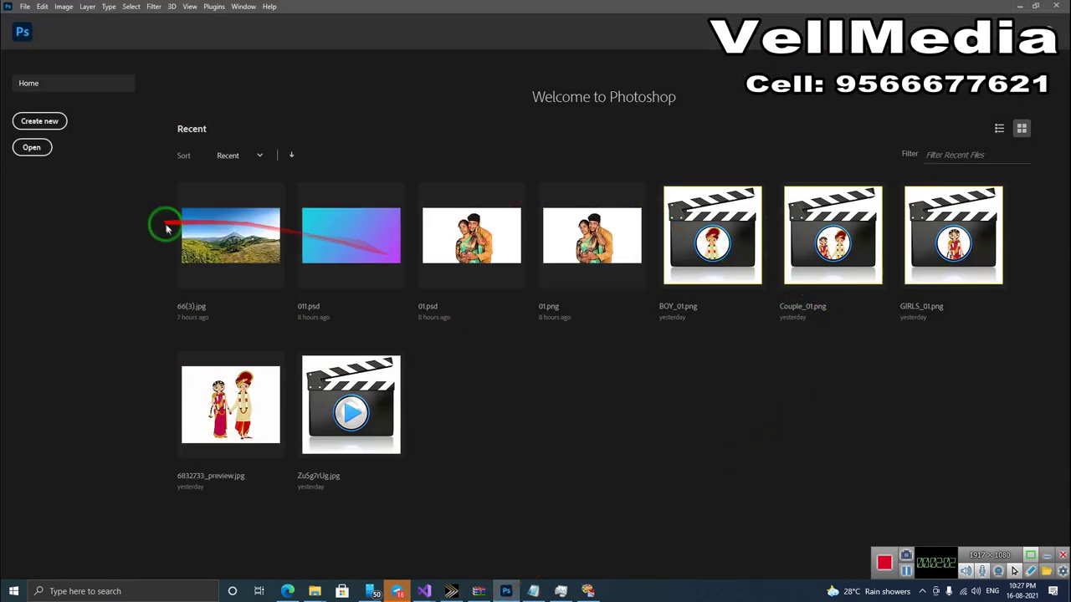
left_click(216, 231)
left_click(513, 220)
left_click(32, 147)
left_click(130, 27)
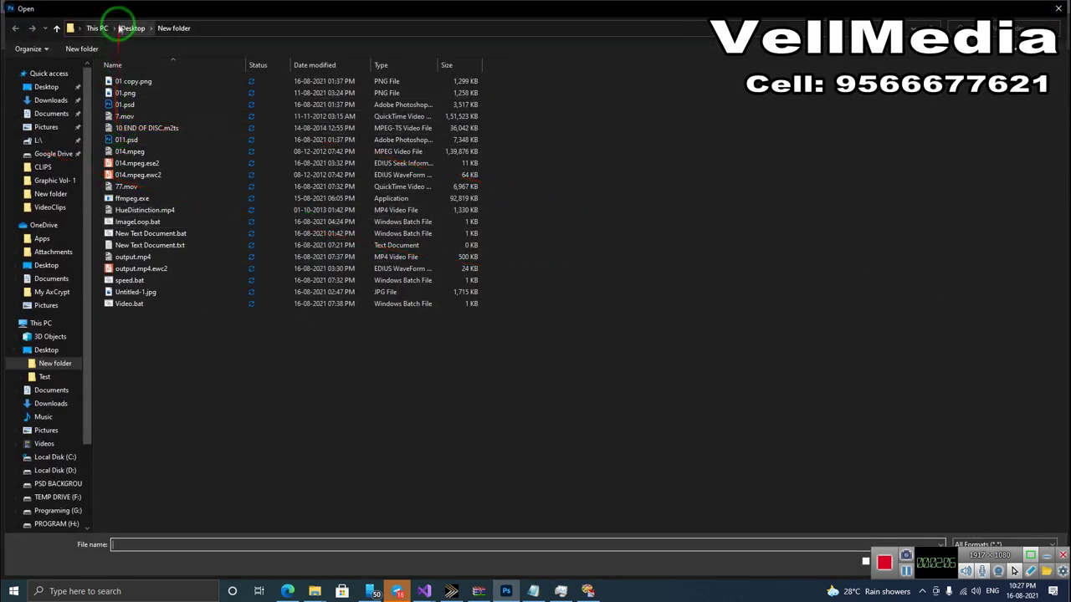
double_click(155, 95)
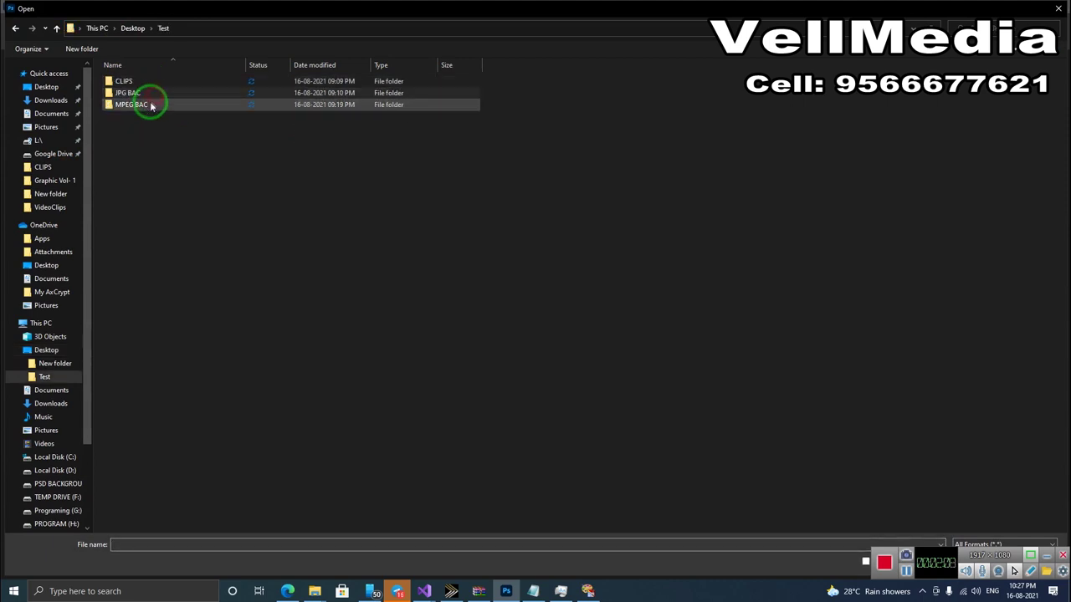
double_click(148, 93)
left_click(358, 102)
double_click(358, 102)
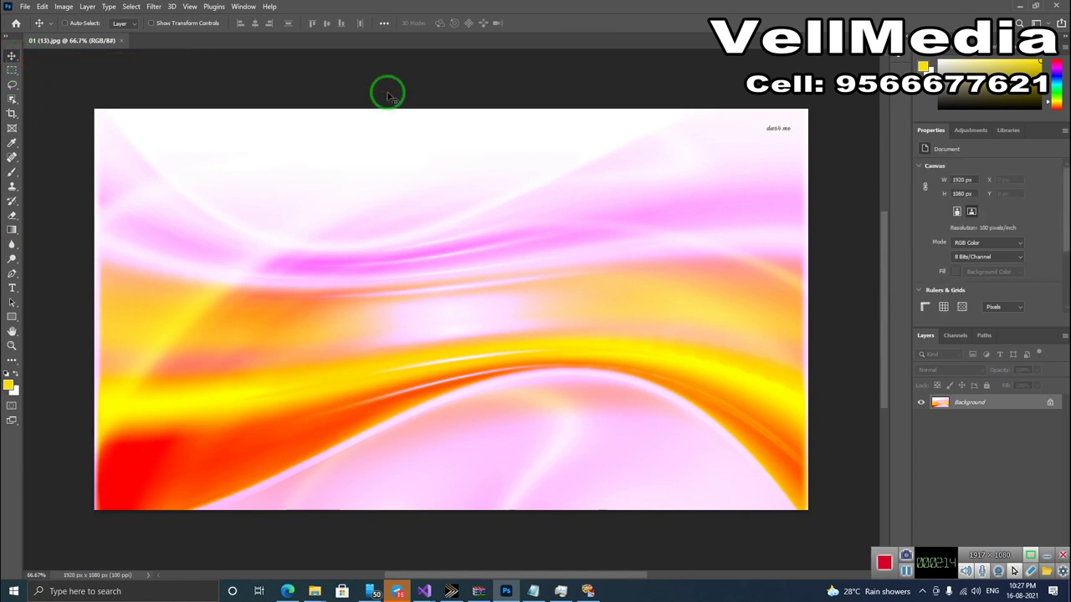
Open the couple image 17.png from the Test > CLIPS folder as a second document
key("ctrl+o")
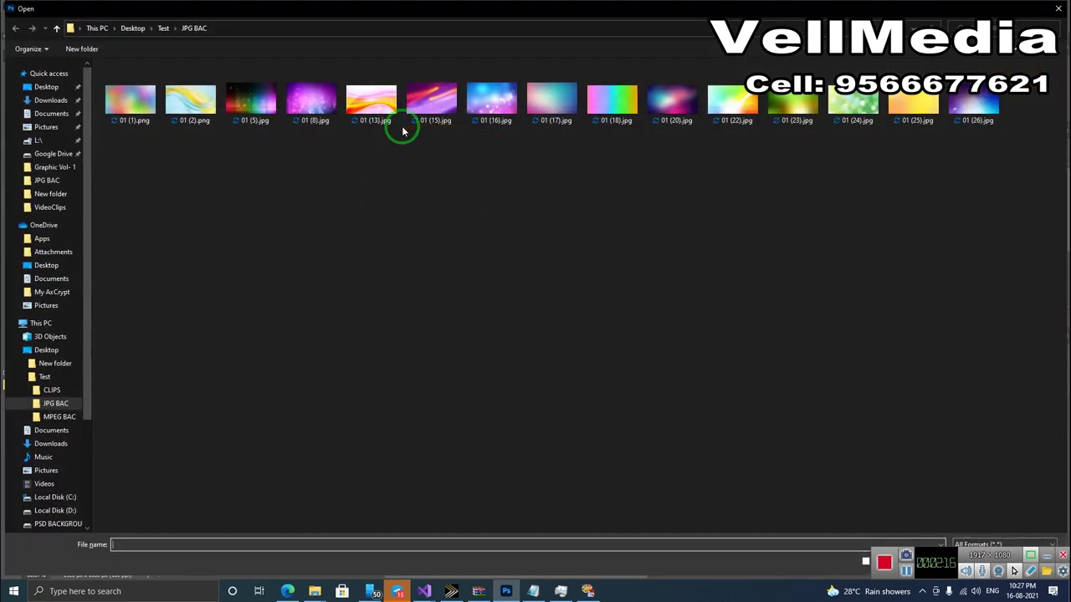
left_click(164, 27)
left_click(147, 86)
double_click(149, 86)
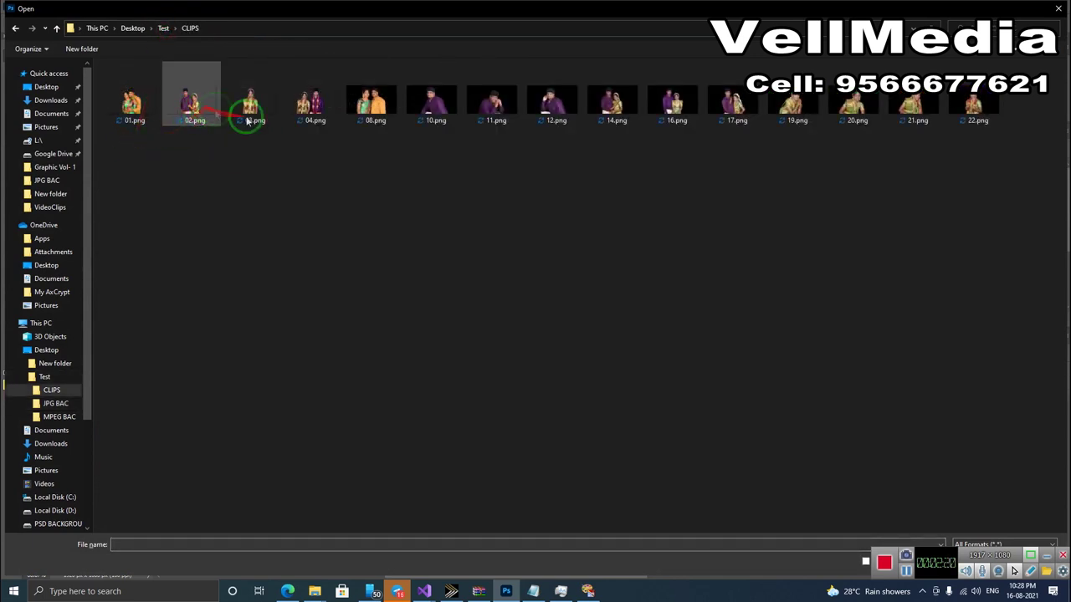
double_click(736, 105)
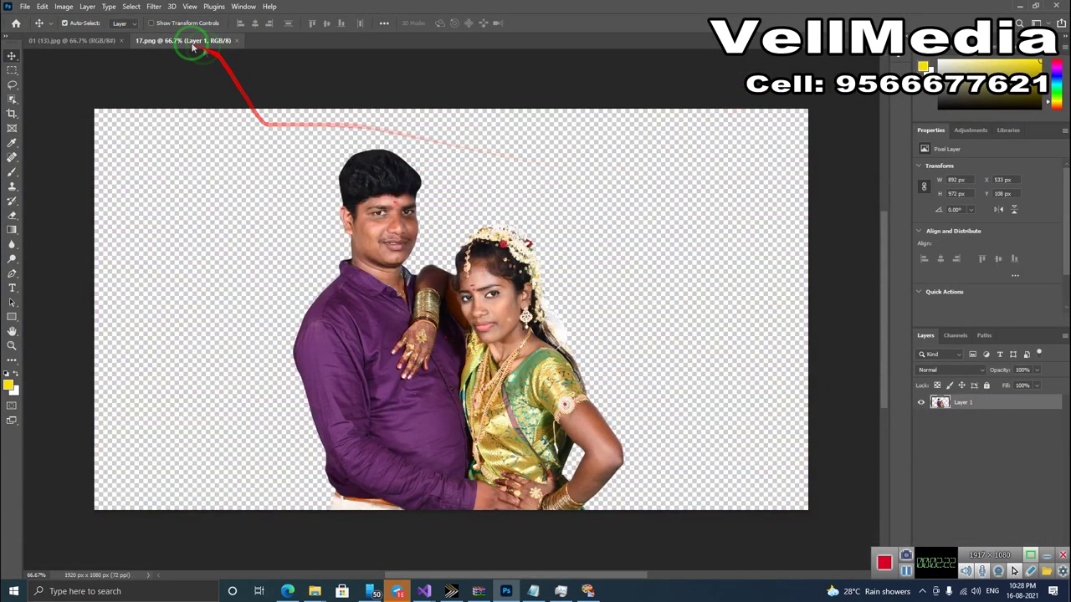
Float the 17.png document in its own window and copy the couple's layer onto the 01 (13).jpg background
left_click_drag(203, 53, 544, 167)
left_click_drag(693, 334, 304, 225)
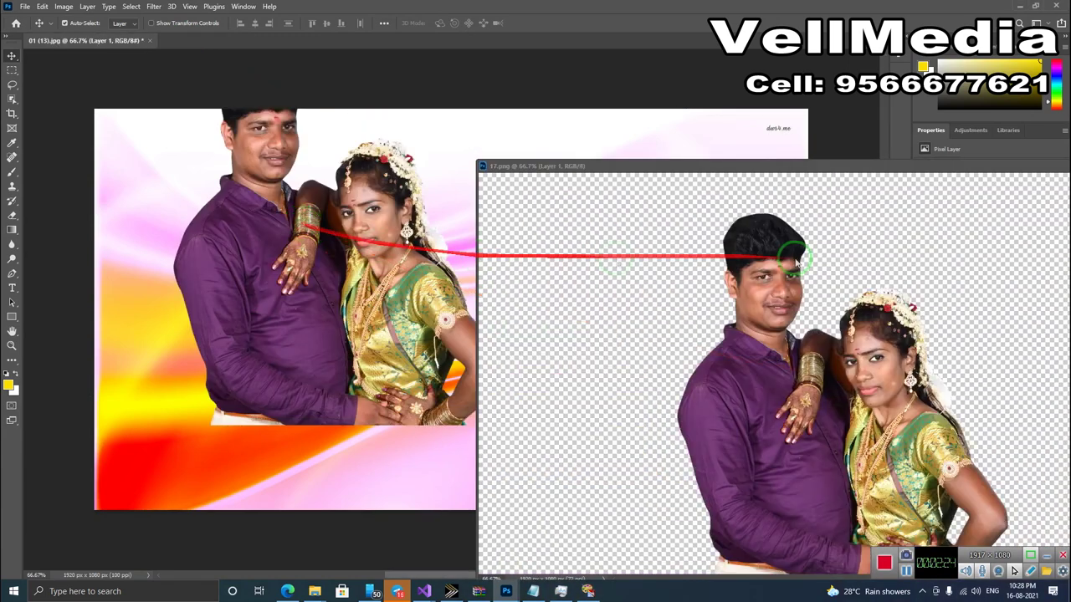
Close the floating 17.png document and position the couple's layer at about X 514 px, Y 120 px on the background
left_click(1070, 166)
left_click_drag(371, 274, 476, 363)
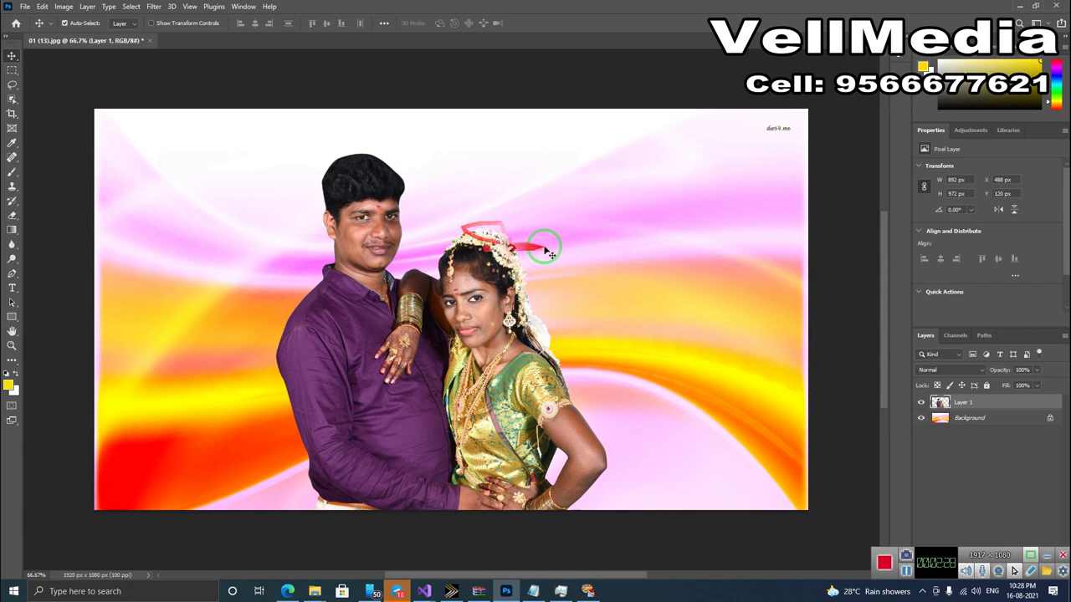
left_click_drag(475, 311, 484, 313)
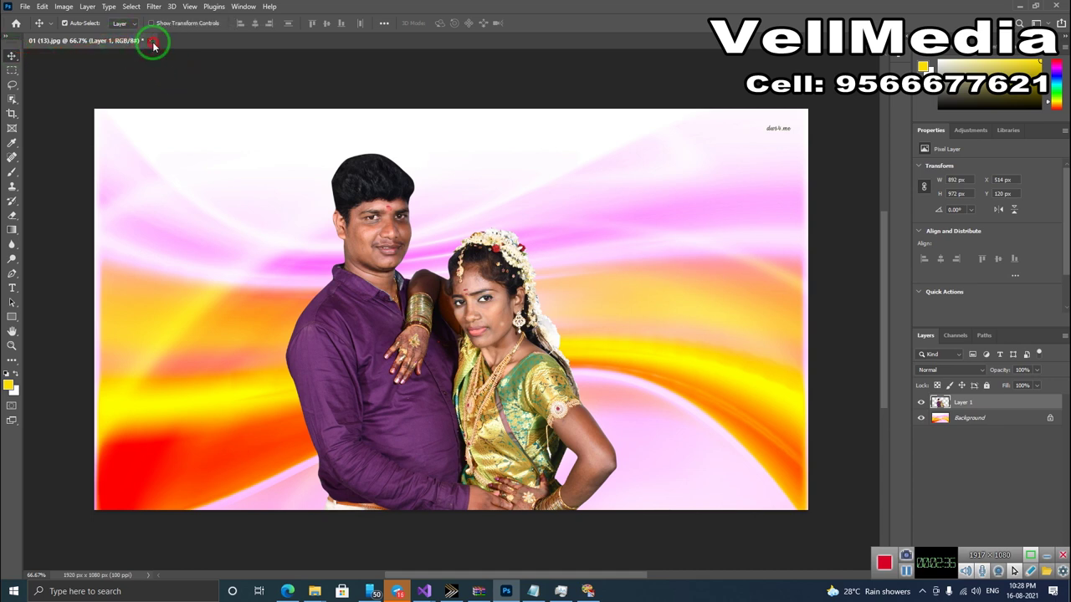
Discard the couple composite without saving, quit Photoshop and close the Test folder's Explorer window
left_click(154, 46)
left_click(526, 219)
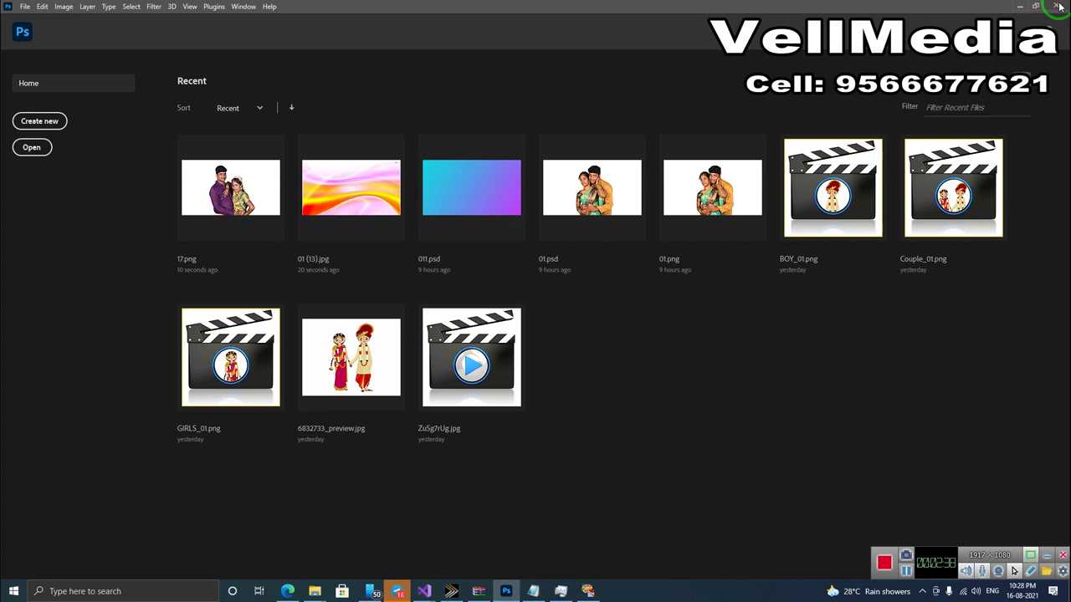
left_click(1059, 7)
left_click(585, 8)
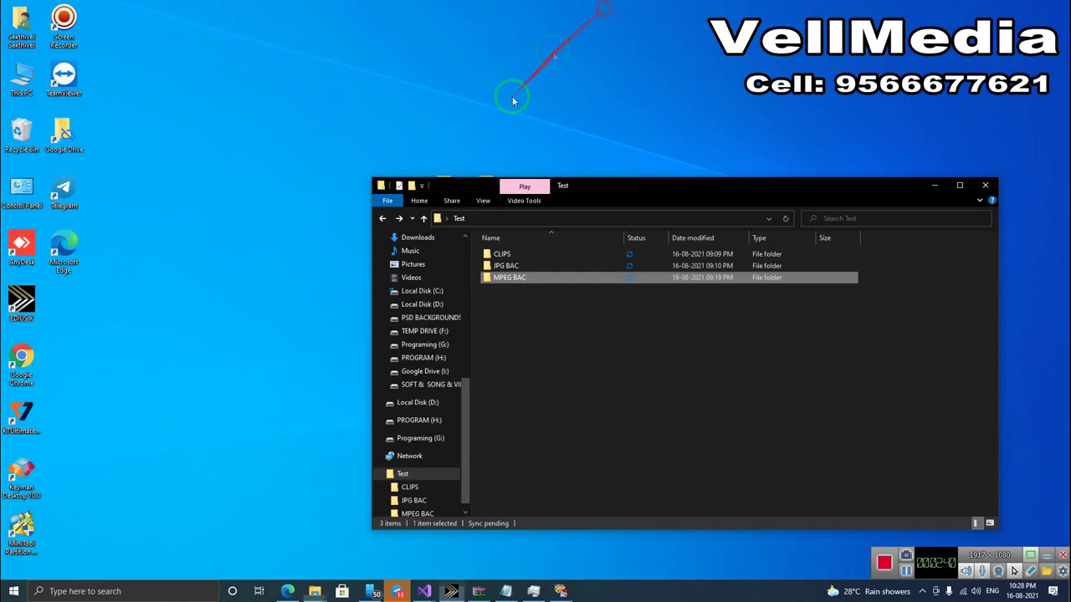
left_click(986, 185)
Switch to VM Mixing Point and browse to the desktop's Test > JPG BAC folder
left_click(559, 590)
double_click(368, 168)
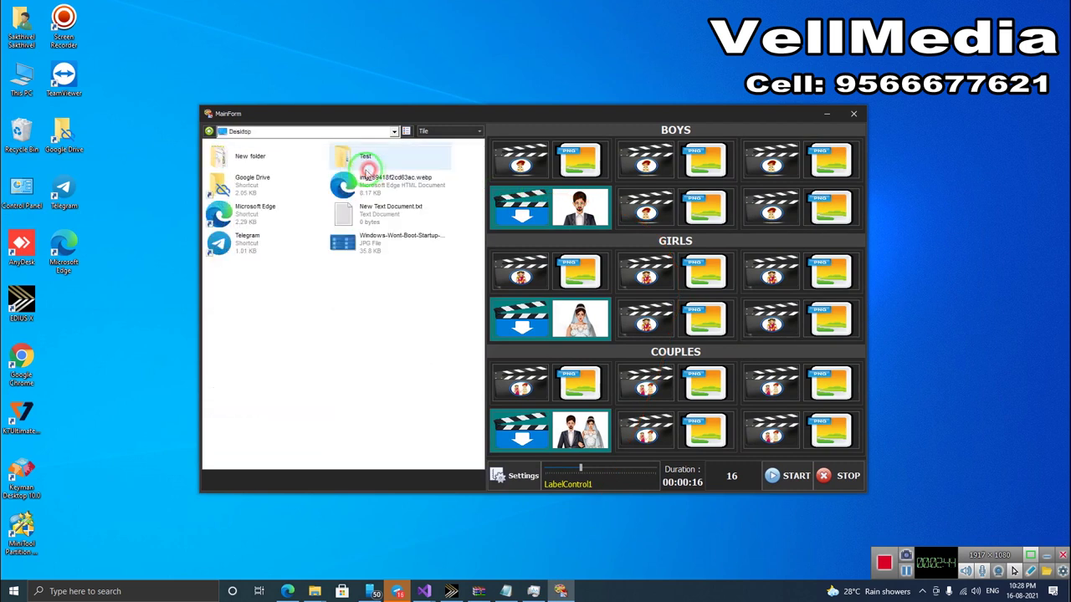
double_click(381, 159)
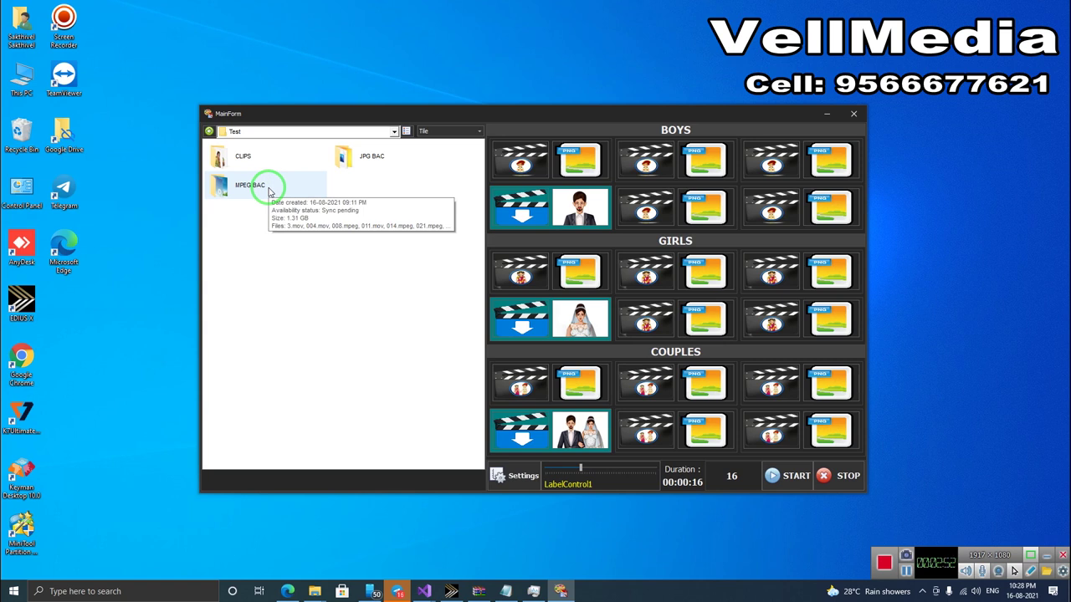
double_click(368, 156)
Load the images 01 (1).png through 01 (13).jpg into the five BOYS background slots
left_click(276, 164)
left_click(241, 208, "shift")
left_click_drag(241, 209, 347, 159)
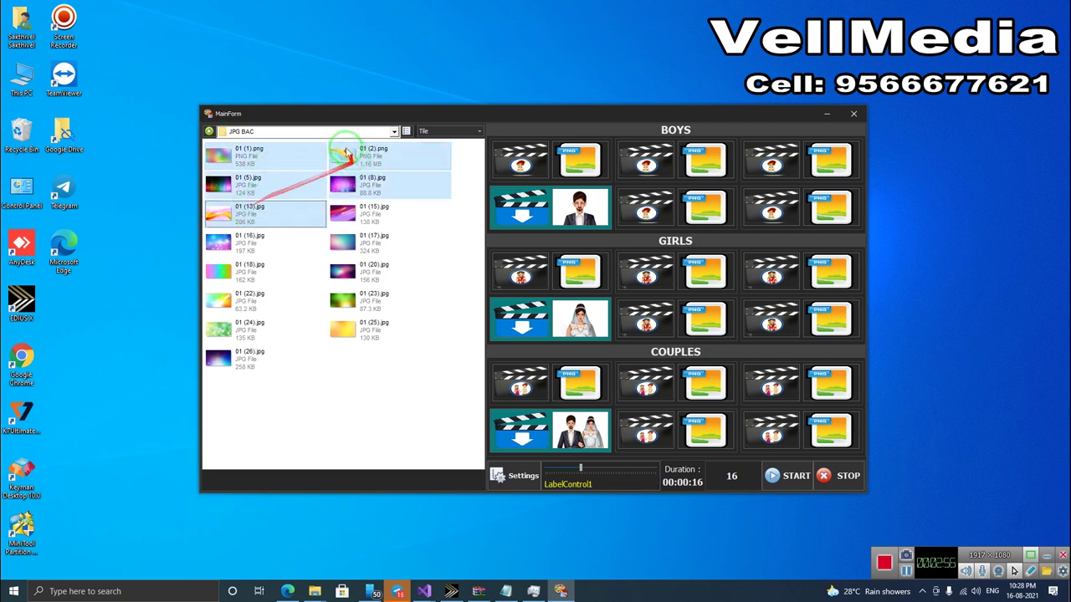
left_click_drag(226, 157, 590, 214)
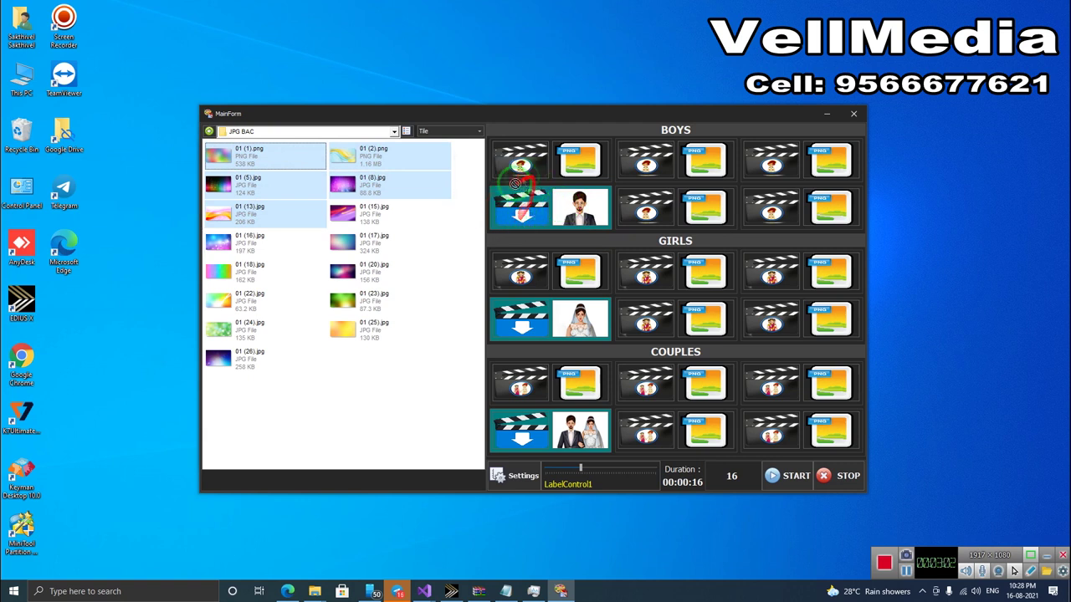
left_click_drag(579, 216, 587, 215)
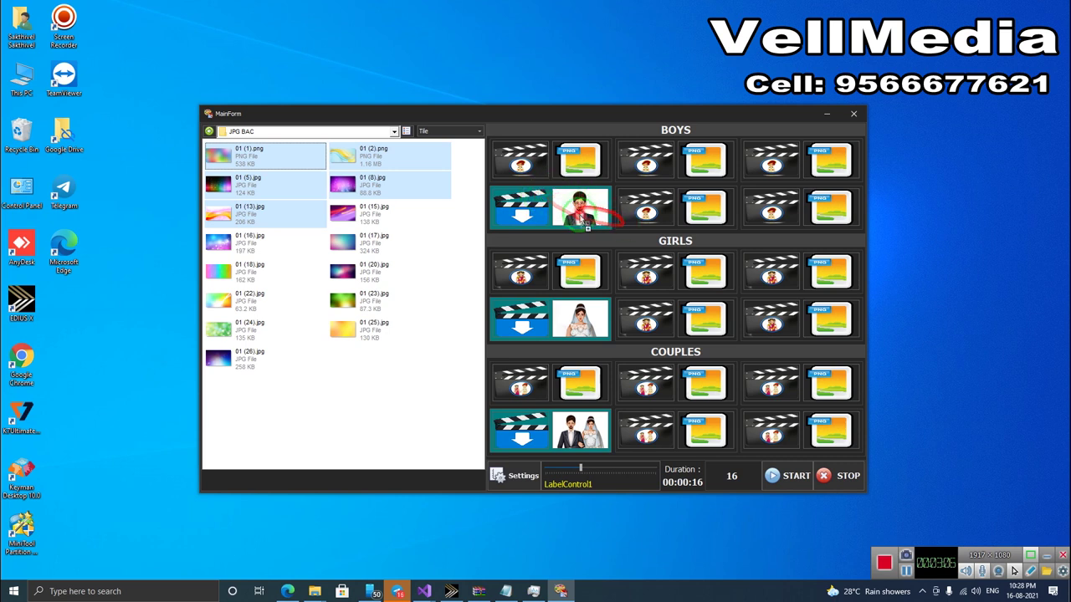
left_click_drag(525, 207, 525, 207)
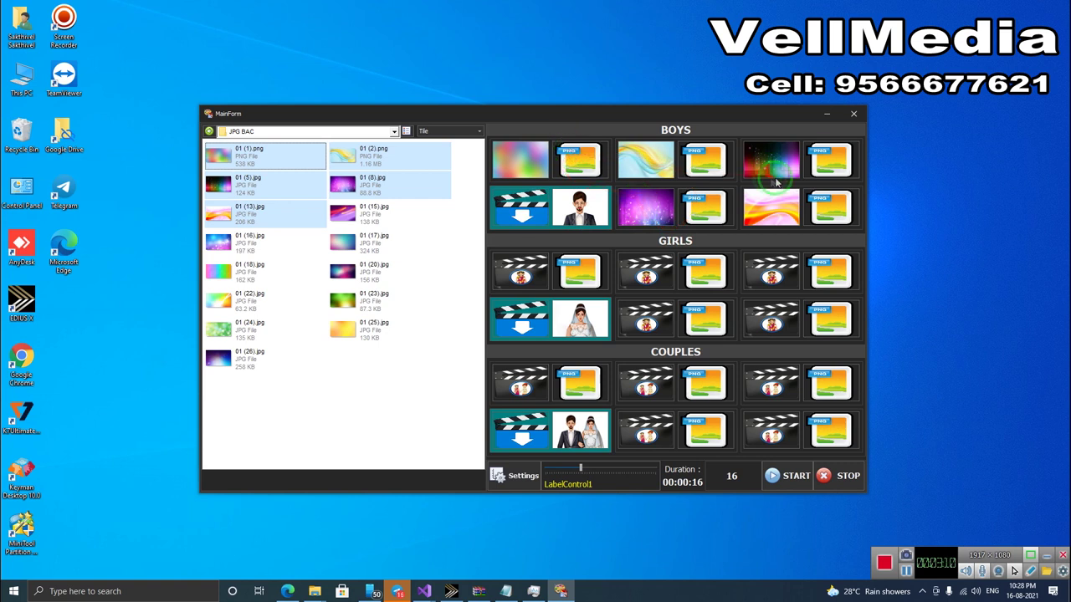
Open the Test > CLIPS folder and load 01.png through 08.png into the five BOYS PNG slots
left_click(210, 134)
double_click(251, 157)
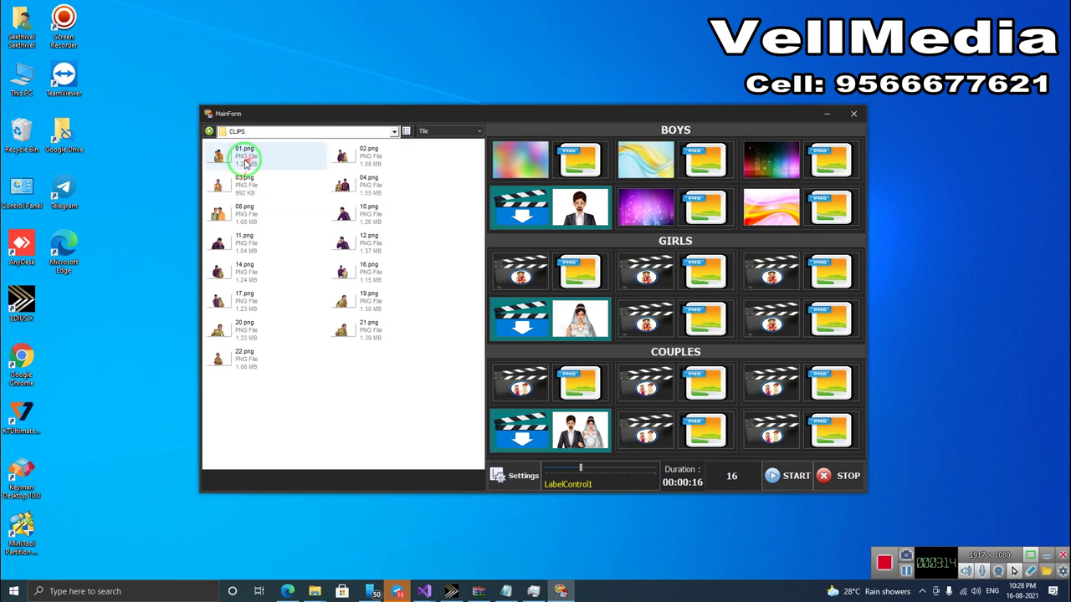
left_click(248, 162)
left_click(242, 212, "shift")
left_click_drag(226, 214, 597, 220)
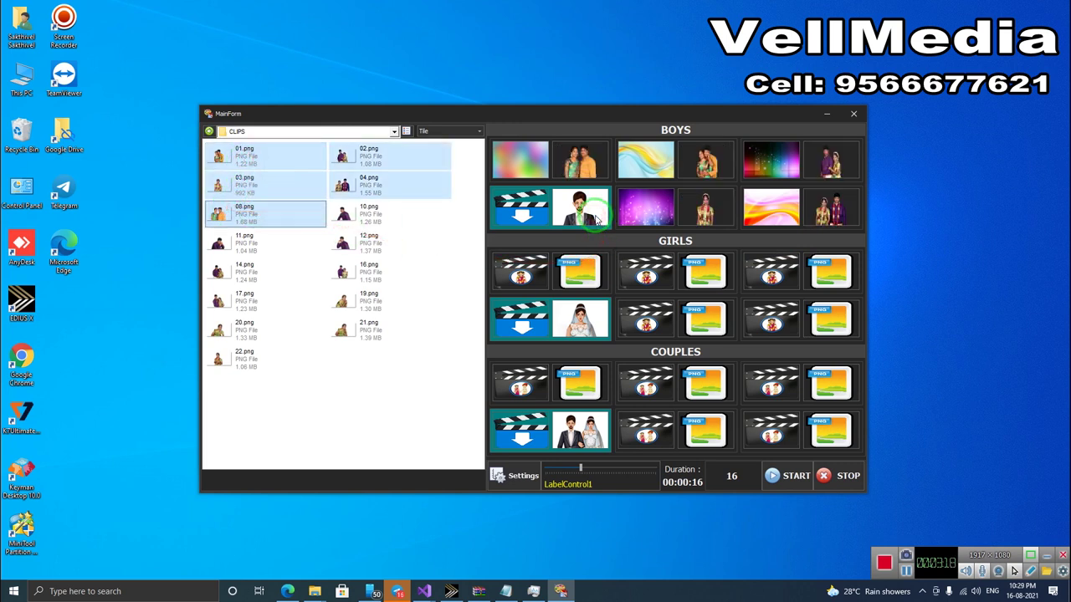
Place 04.png in the fourth BOYS PNG slot, and reload 01.png through 08.png into all five slots starting from 03.png
left_click(338, 186)
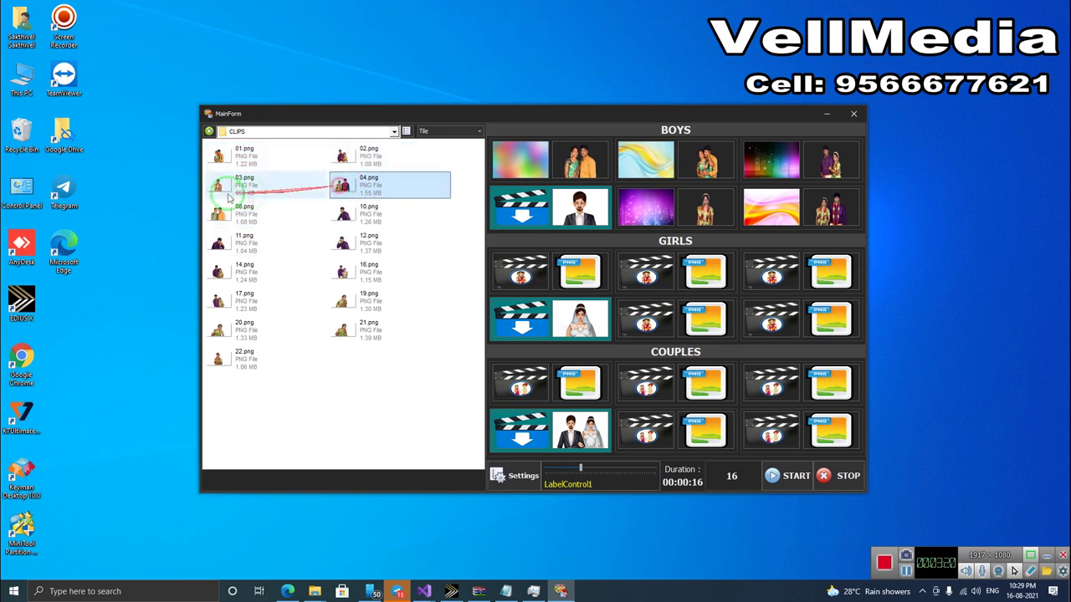
left_click_drag(370, 182, 715, 216)
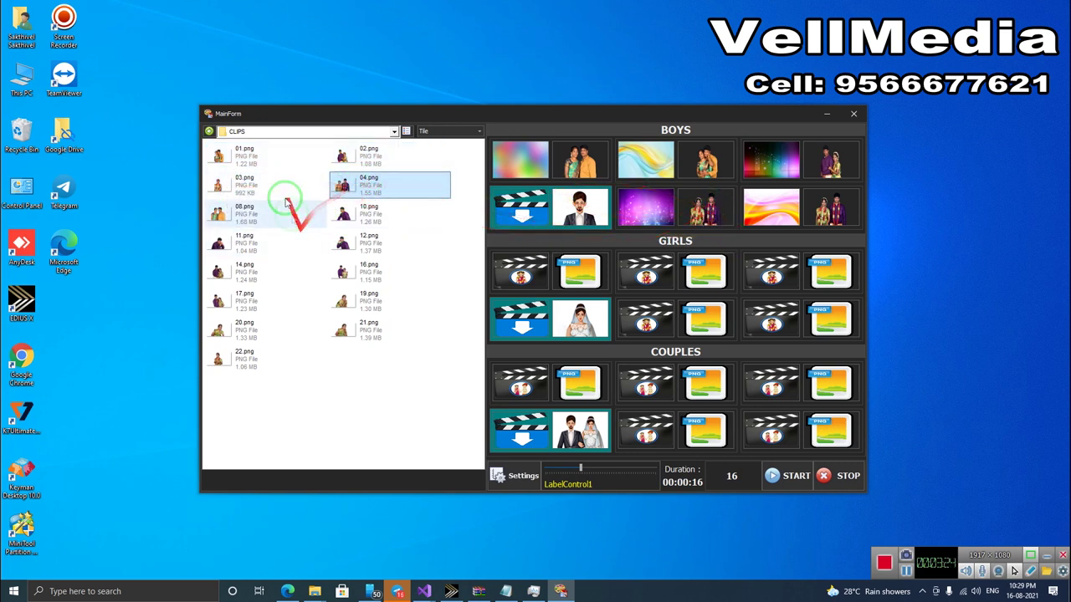
left_click(249, 159)
left_click(234, 214, "shift")
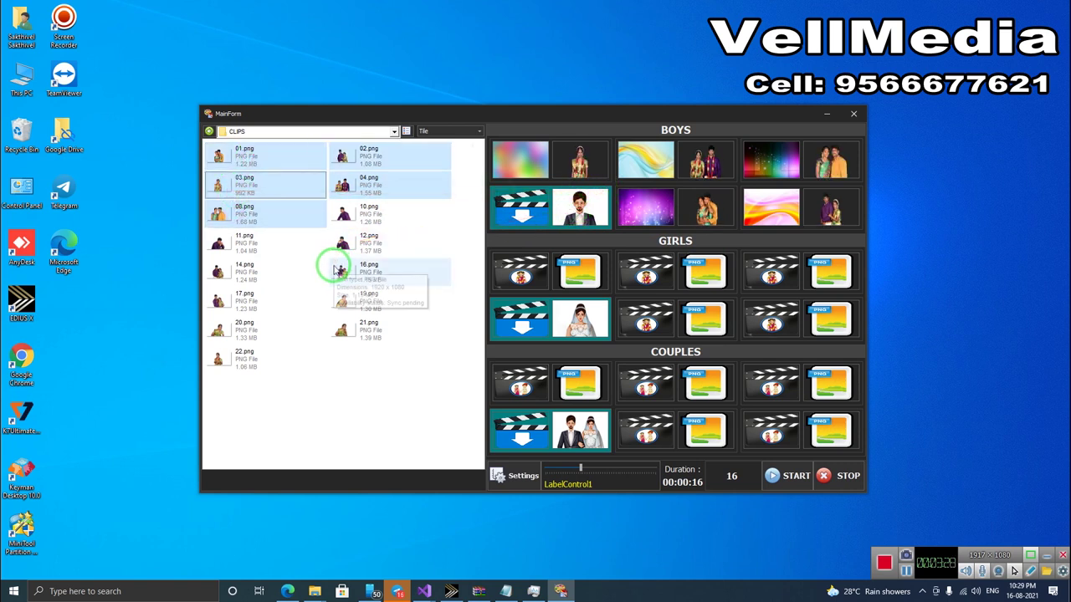
Try to load 10.png through 14.png into the GIRLS PNG slots
left_click(360, 225)
left_click(246, 269, "shift")
left_click_drag(241, 267, 573, 326)
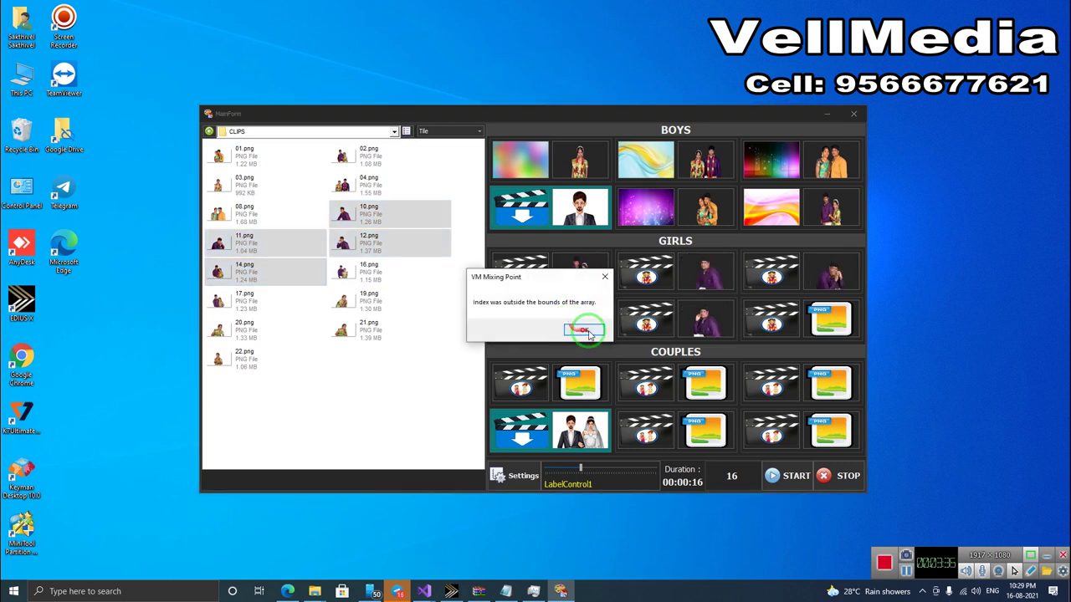
left_click(574, 326)
Load the five clips 10.png through 16.png into the GIRLS PNG slots
left_click(370, 274, "shift")
left_click(368, 215)
left_click(367, 274, "shift")
left_click_drag(355, 276, 575, 320)
Load the five clips 17.png through 22.png into the COUPLES PNG slots
left_click(251, 299)
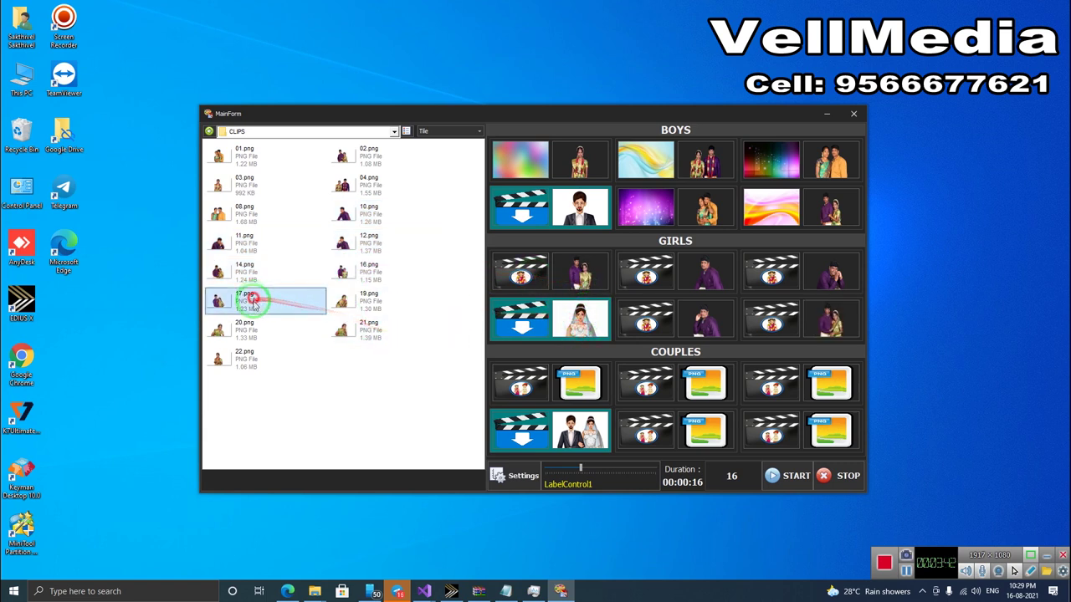
left_click(234, 358, "shift")
left_click_drag(239, 298, 588, 429)
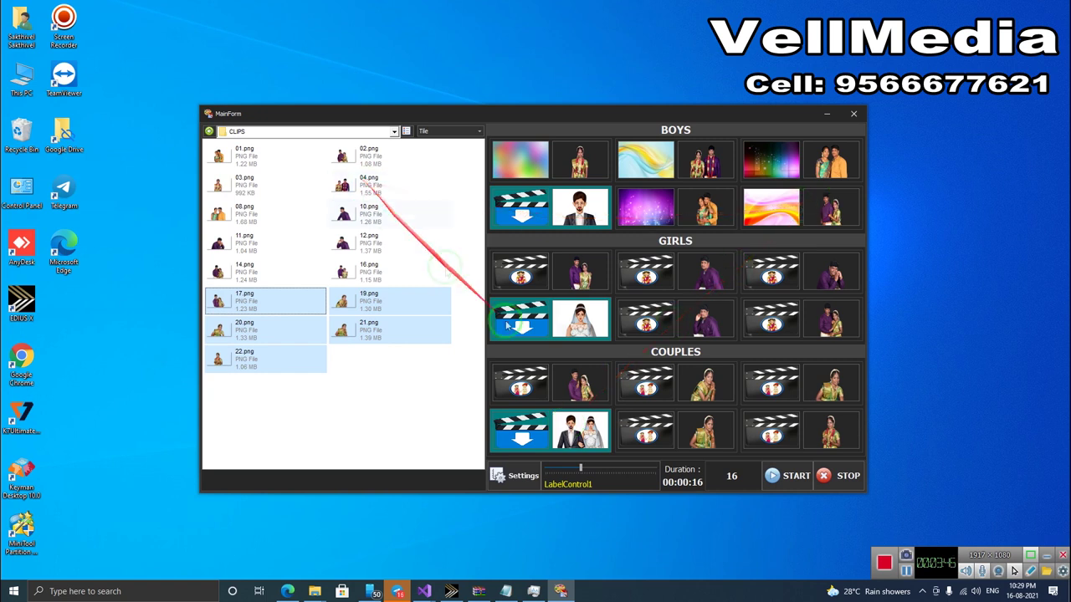
Look into JPG BAC, switch to the MPEG BAC folder and load 3.mov through 014.mpeg into the five GIRLS background slots
left_click(209, 133)
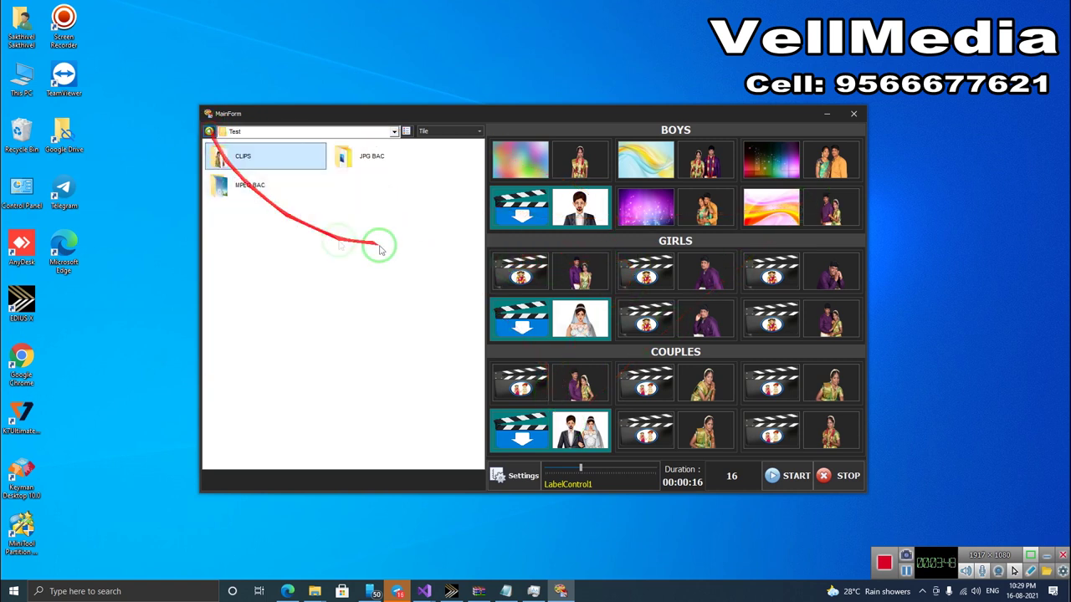
double_click(349, 157)
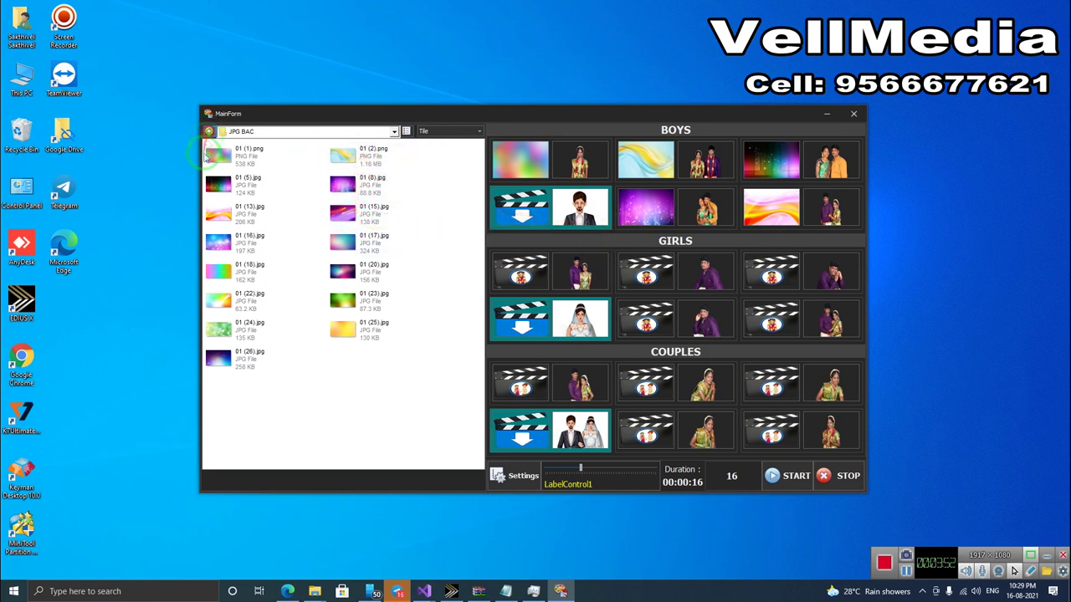
left_click(208, 134)
double_click(221, 186)
left_click_drag(219, 155, 386, 232)
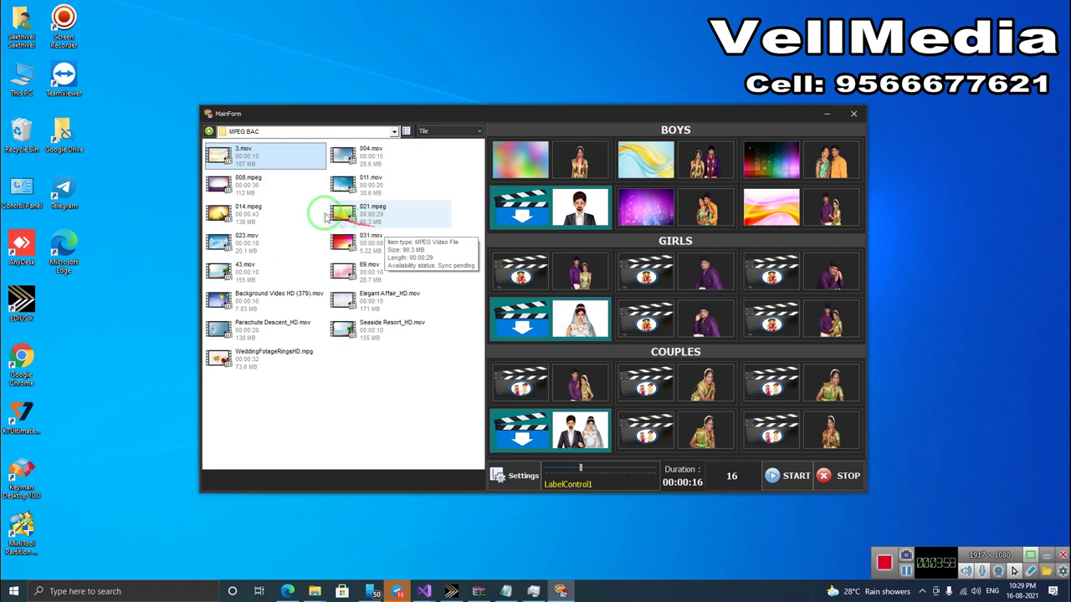
left_click(259, 216, "shift")
left_click_drag(258, 215, 523, 318)
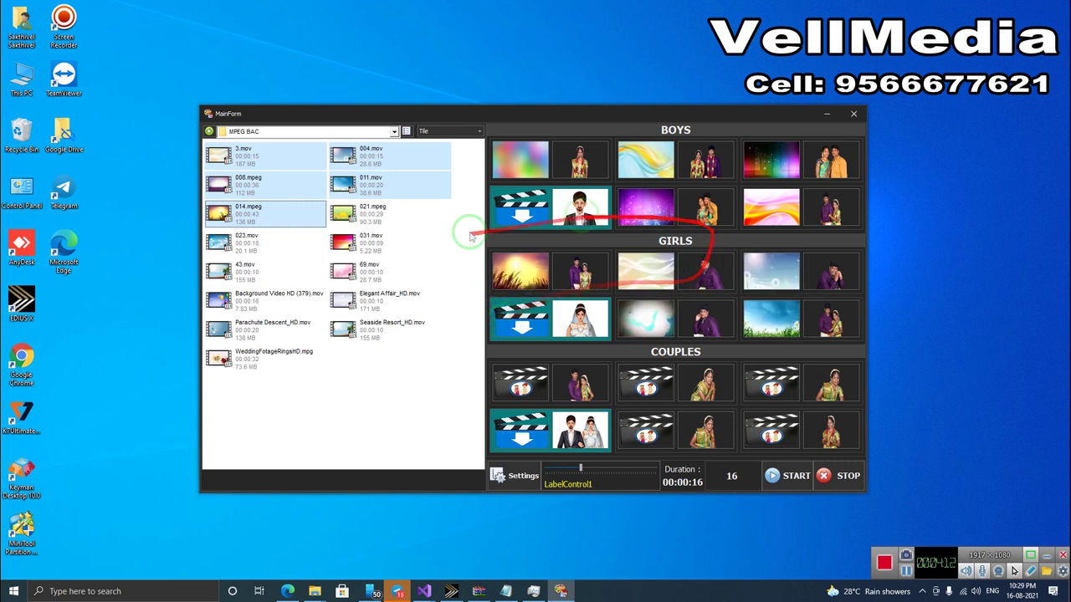
Load the five videos 021.mpeg through 69.mov into the COUPLES background slots
left_click(370, 218)
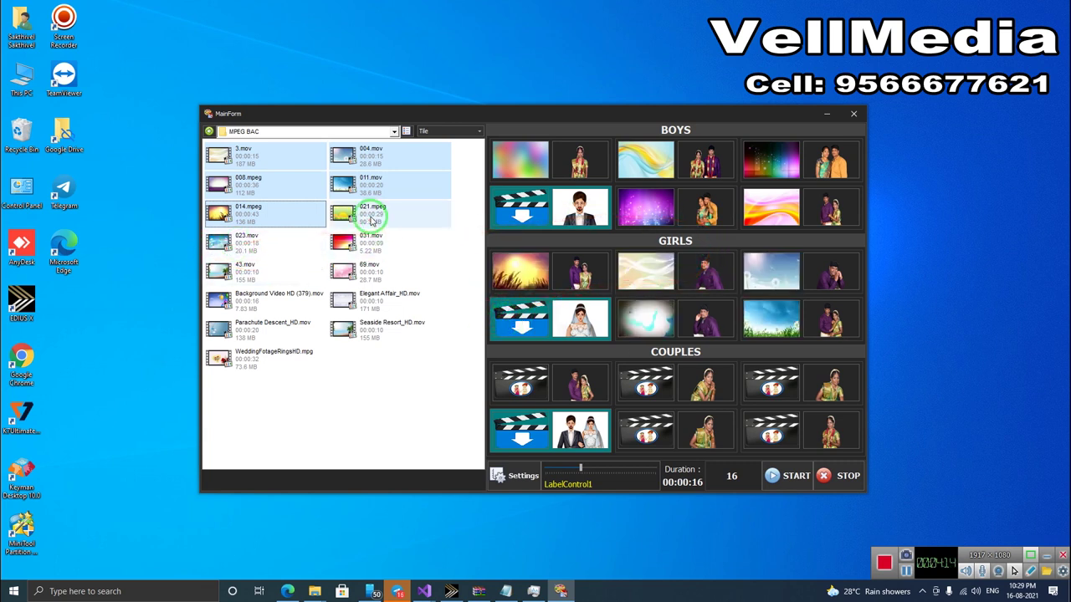
left_click(262, 283, "shift")
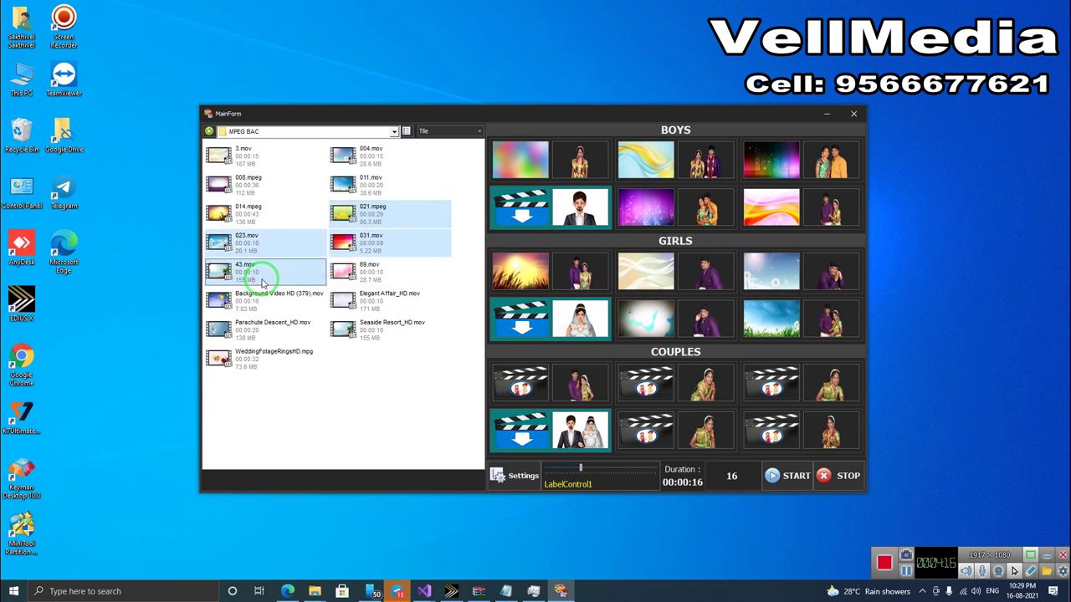
left_click(378, 278, "shift")
left_click_drag(375, 277, 518, 433)
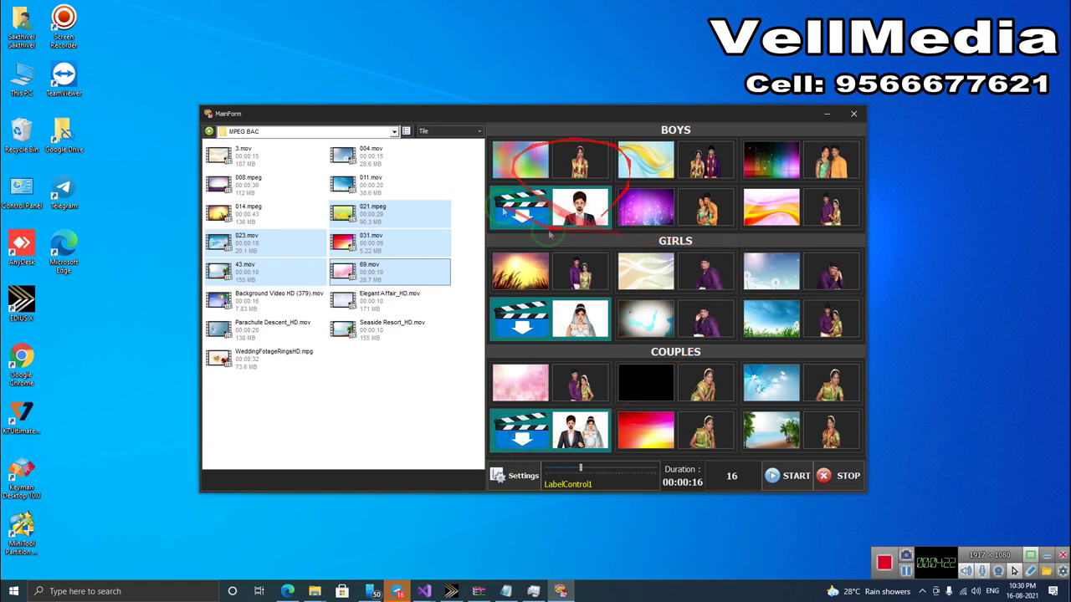
left_click(661, 356)
left_click(591, 483)
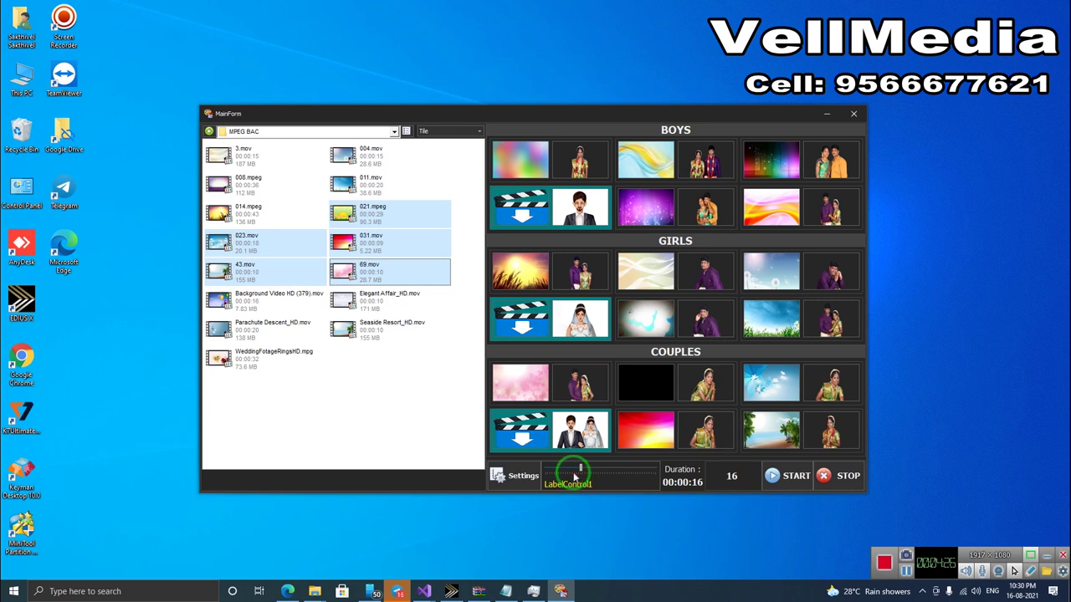
mouse_move(580, 472)
left_mouse_down()
mouse_move(633, 474)
mouse_move(577, 471)
left_mouse_up()
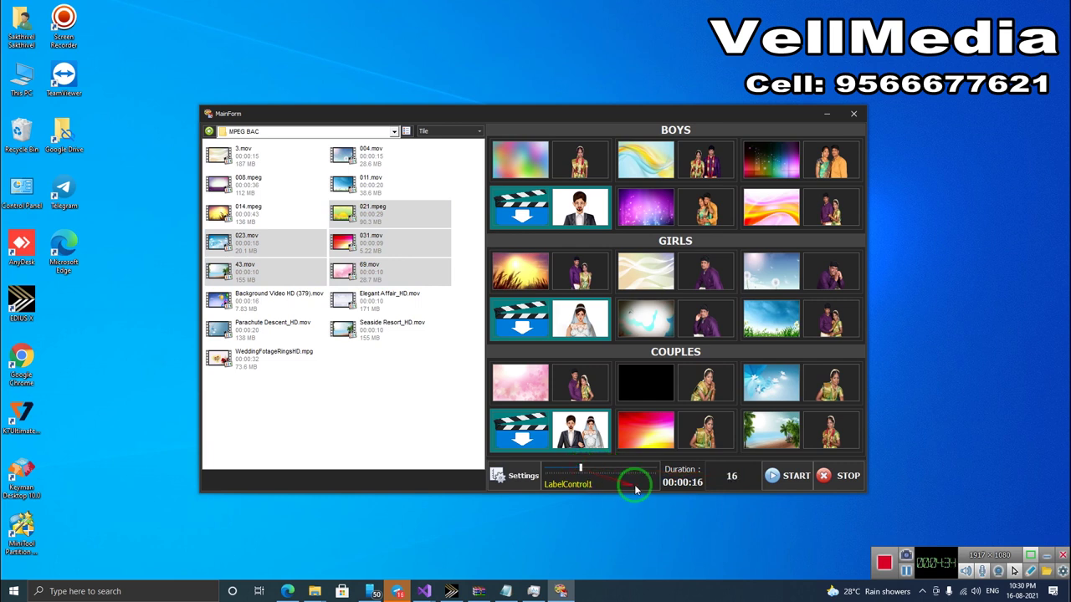
Open the Settings window, continuing past the exception, and move it over the file browser to uncover the slots
left_click(514, 476)
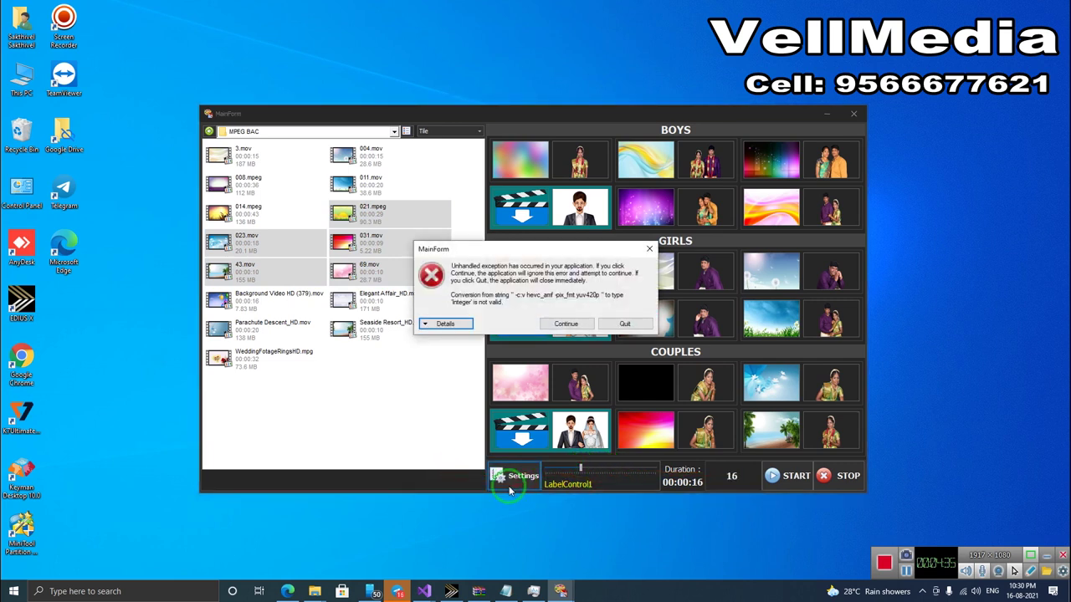
left_click(566, 324)
left_click_drag(296, 120, 604, 216)
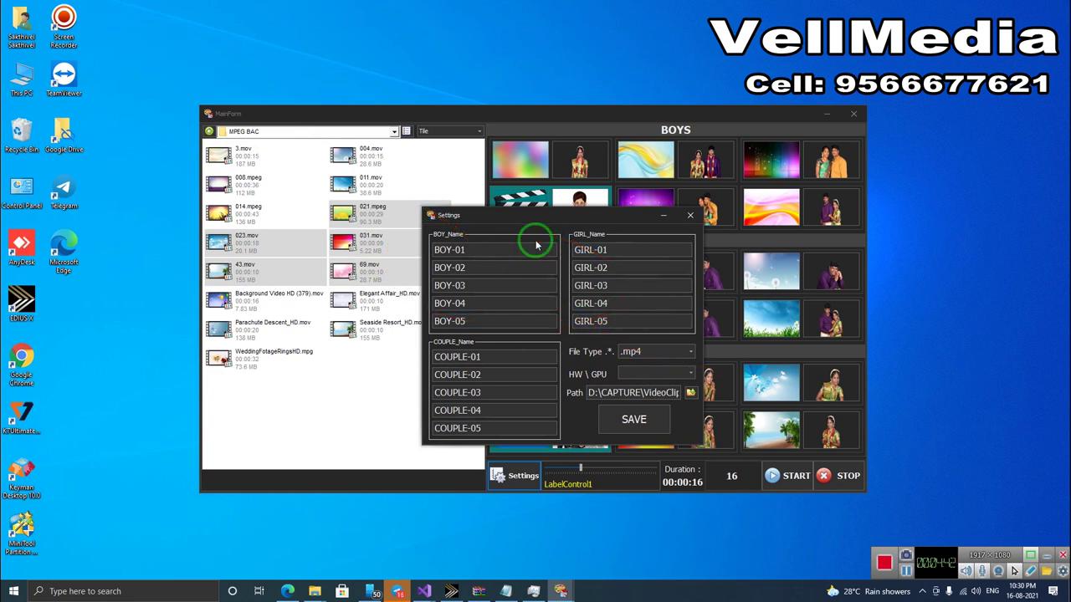
left_click_drag(502, 222, 304, 224)
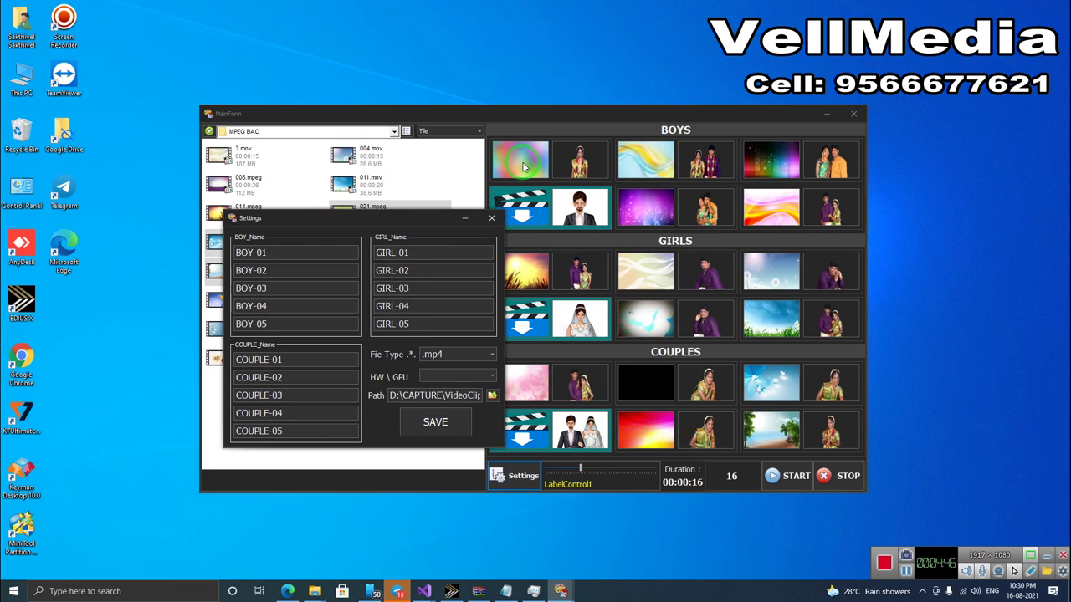
left_click_drag(510, 167, 332, 269)
Review the available output file types and the HW \ GPU choices without changing them
left_click(492, 358)
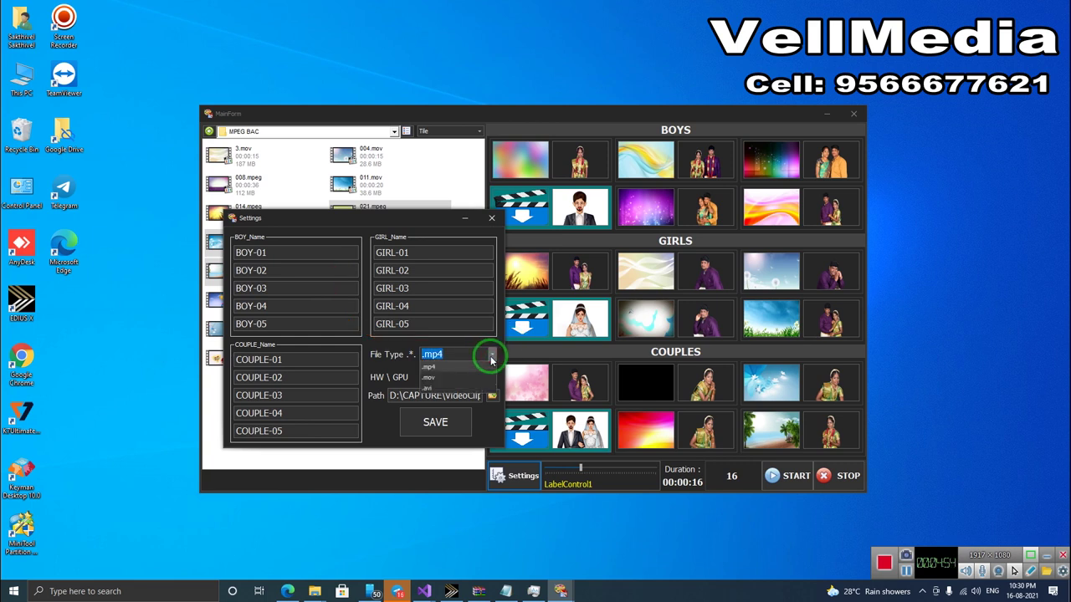
left_click(495, 357)
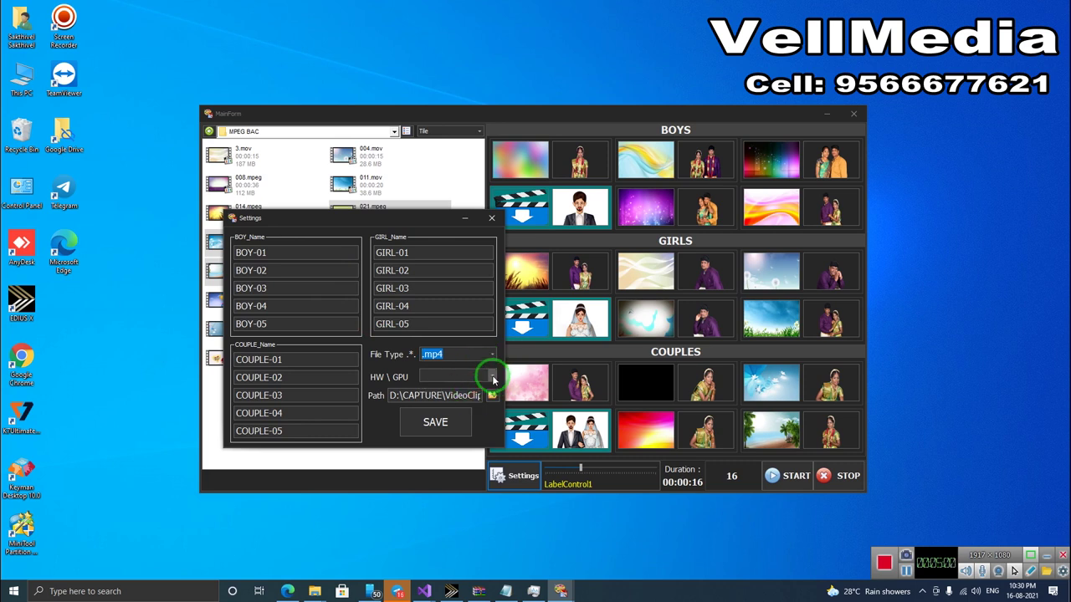
left_click(494, 378)
Open Task Manager to view the GPU performance and the list of running processes
right_click(676, 586)
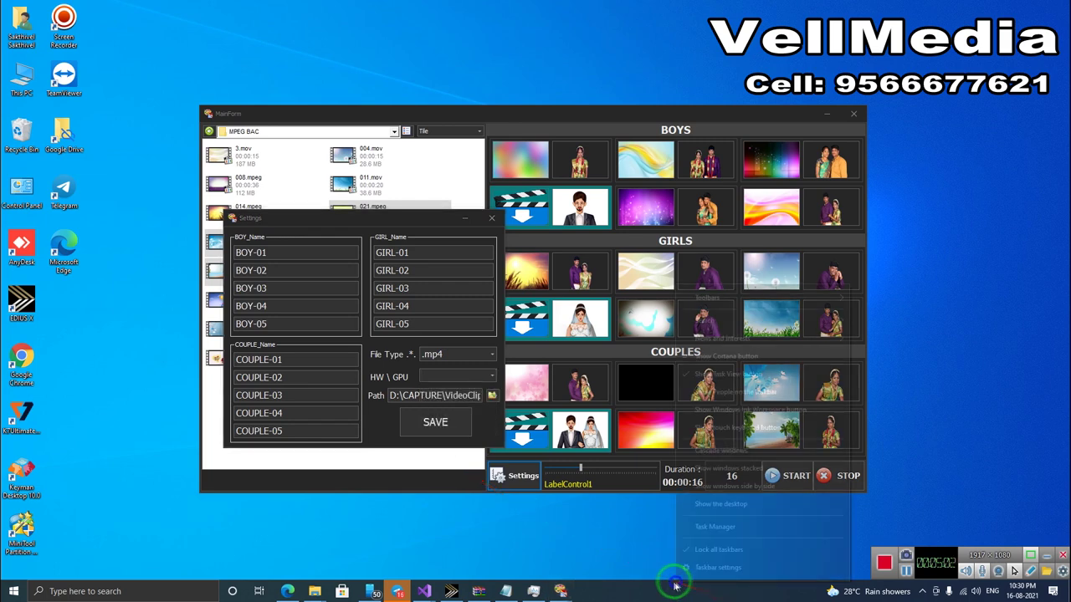
left_click(693, 549)
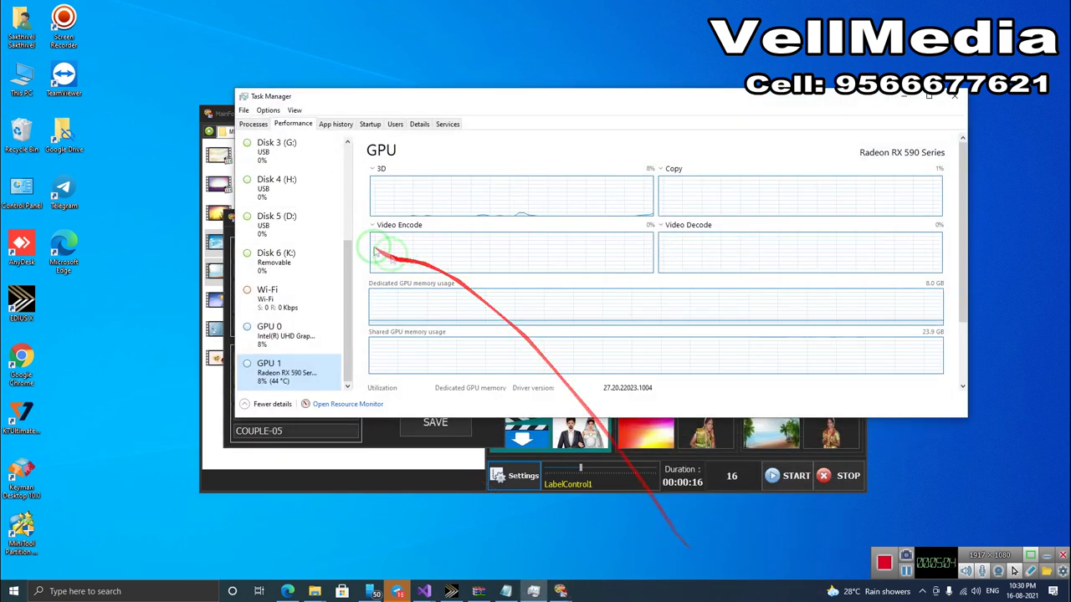
left_click(252, 123)
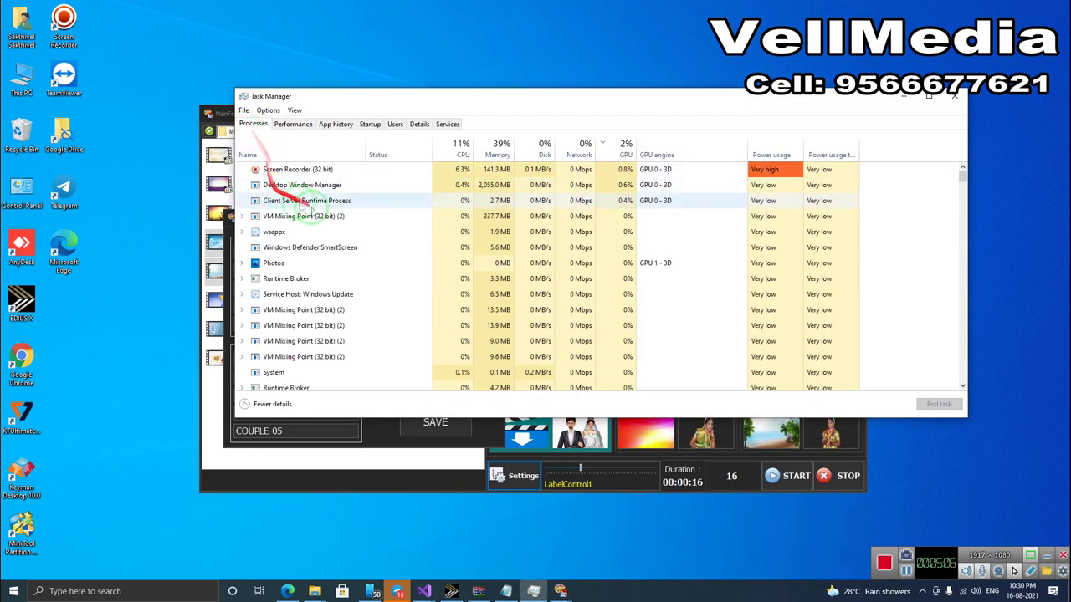
Compare the performance graphs of the Intel UHD and Radeon RX 590 GPUs in Task Manager and put its window away
left_click(292, 124)
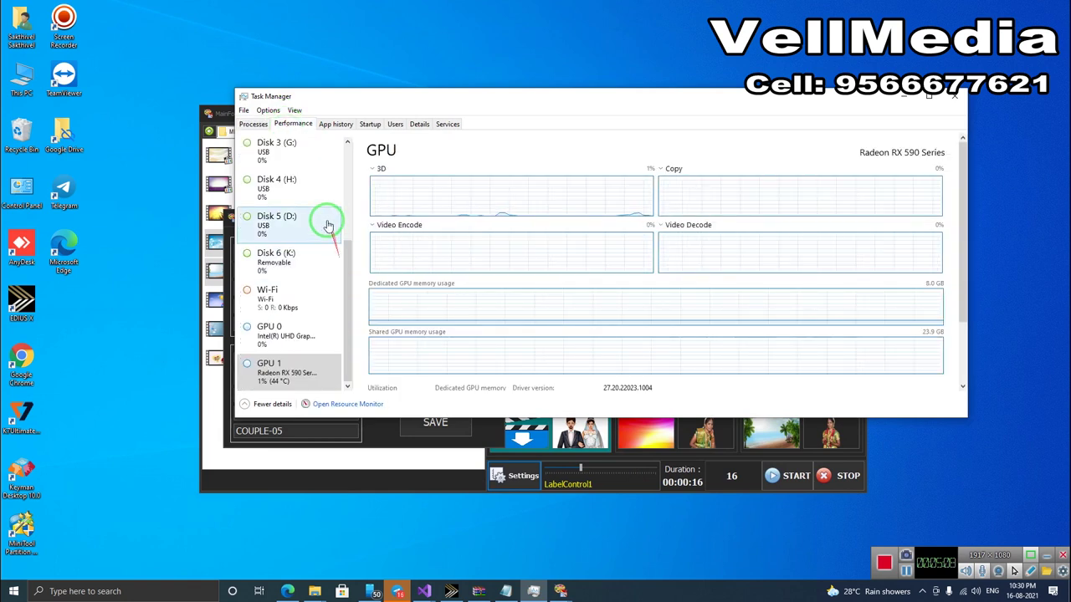
left_click(306, 337)
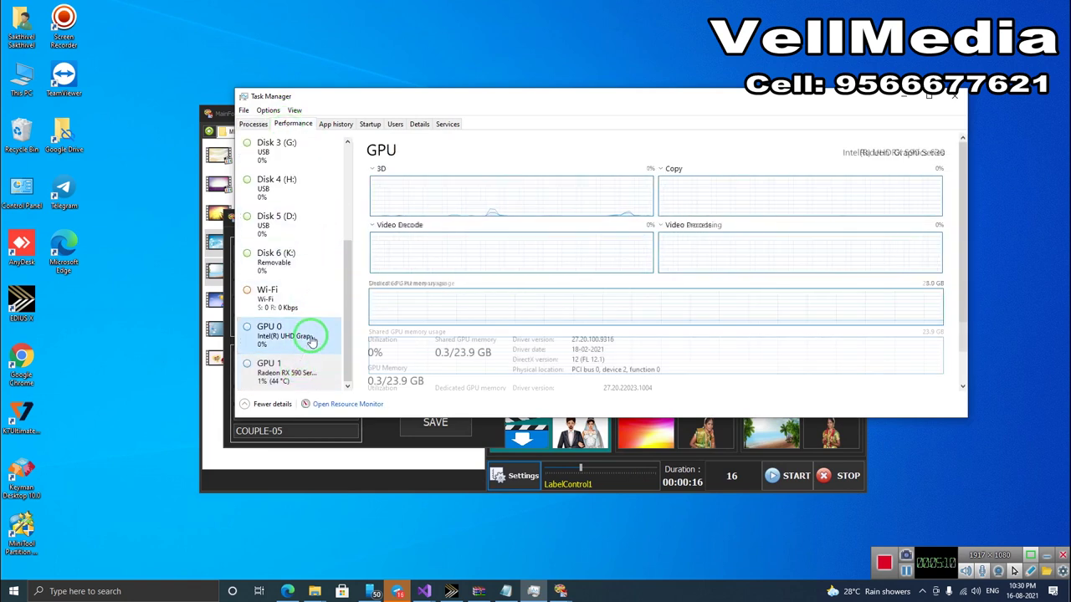
left_click(321, 370)
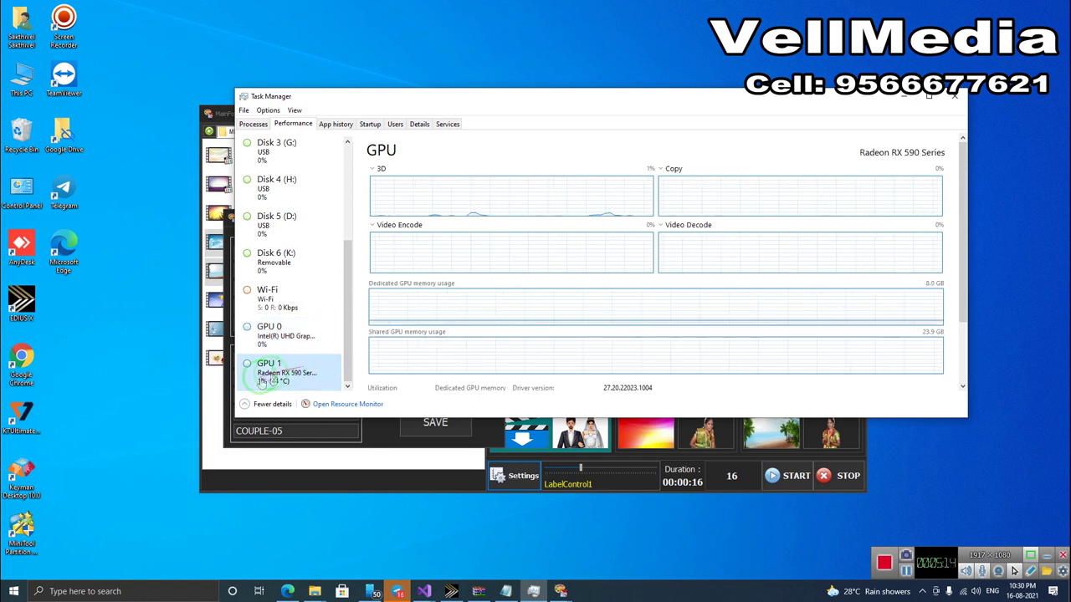
mouse_move(321, 370)
left_mouse_down()
mouse_move(289, 384)
mouse_move(422, 356)
left_mouse_up()
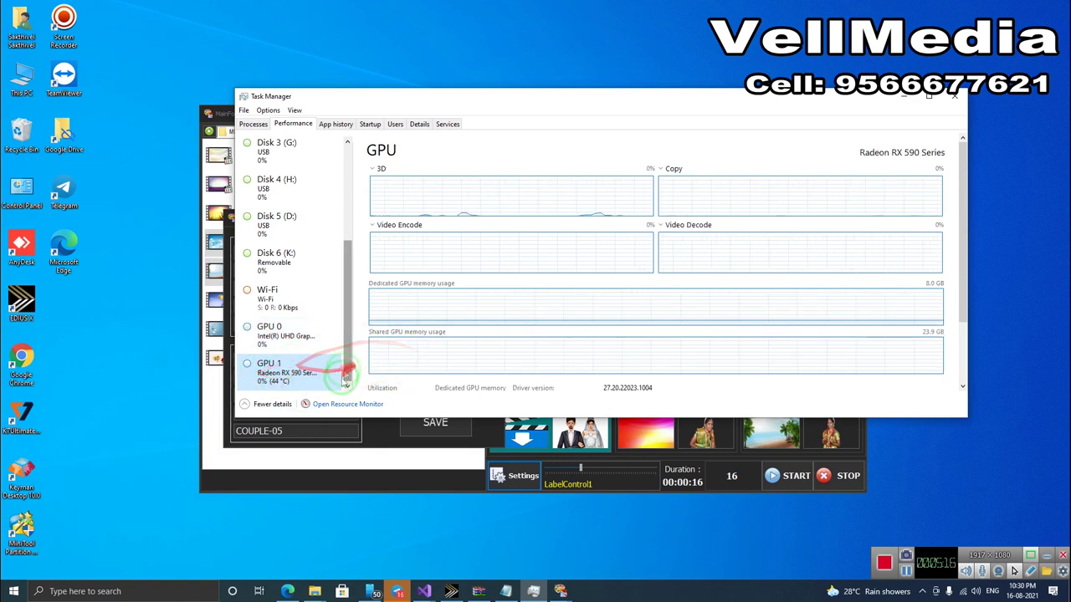
mouse_move(342, 363)
left_mouse_down()
mouse_move(301, 375)
mouse_move(323, 374)
mouse_move(237, 371)
mouse_move(567, 262)
mouse_move(837, 152)
mouse_move(891, 102)
left_mouse_up()
left_click(902, 95)
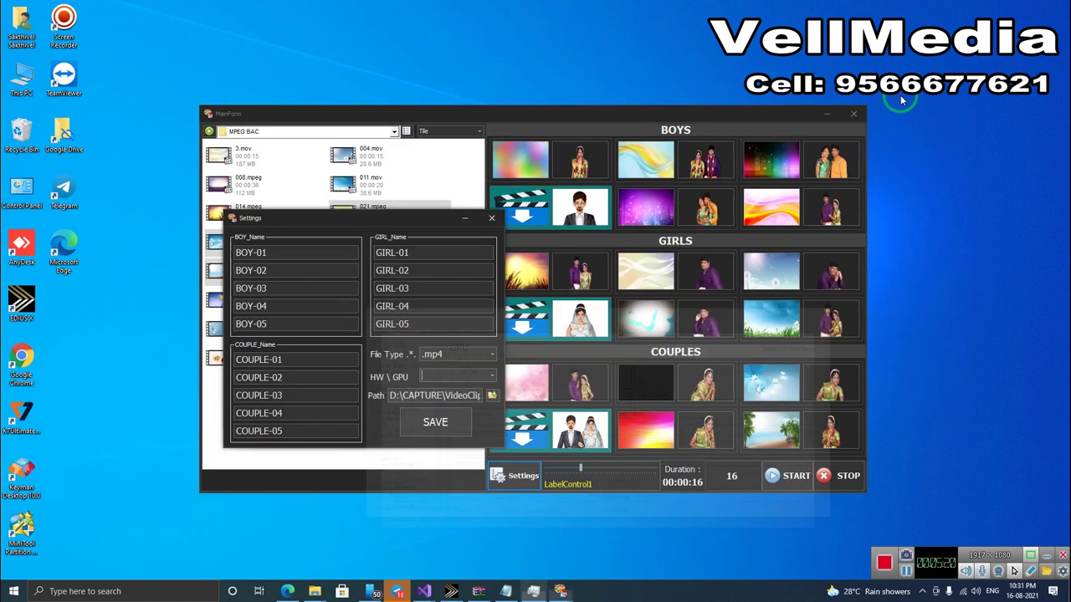
Set HW \ GPU to AMD and browse to the Desktop's Test folder for the output path
left_click(491, 377)
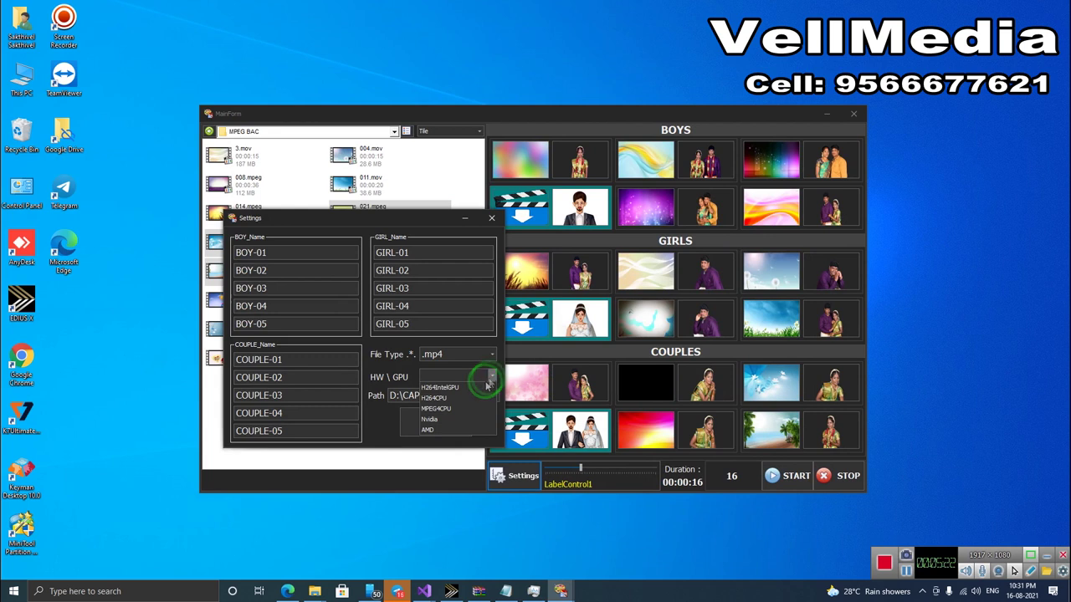
left_click(458, 430)
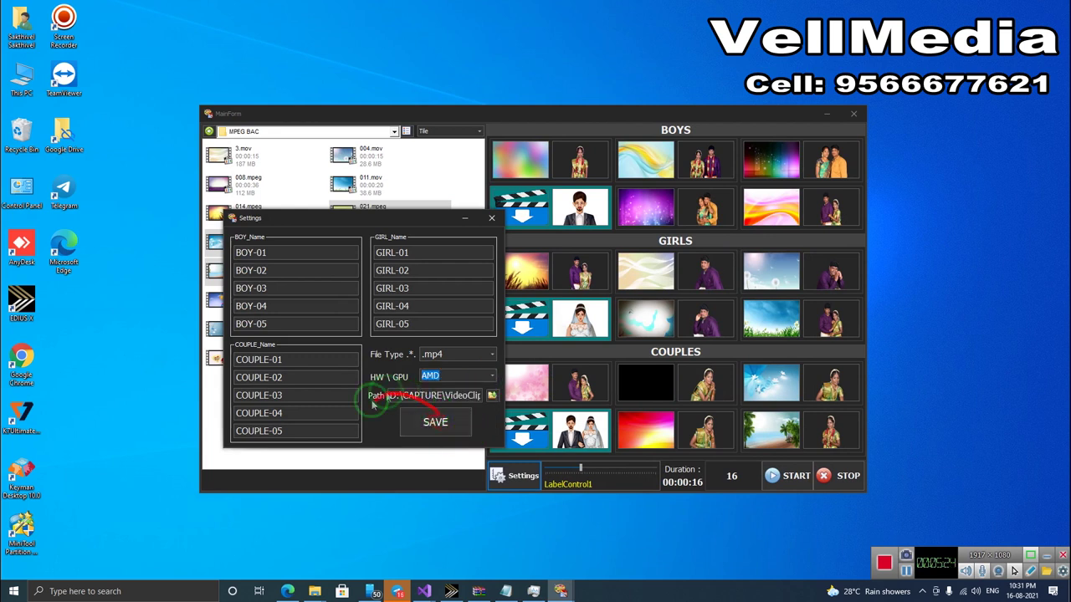
left_click(491, 396)
left_click_drag(490, 194, 569, 372)
left_click(296, 150)
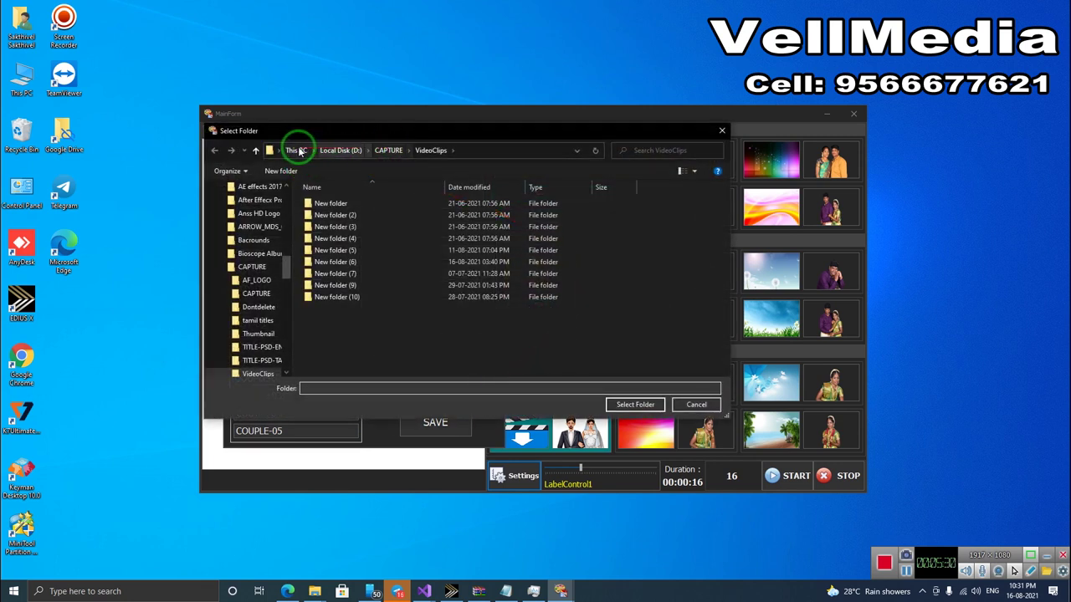
double_click(490, 211)
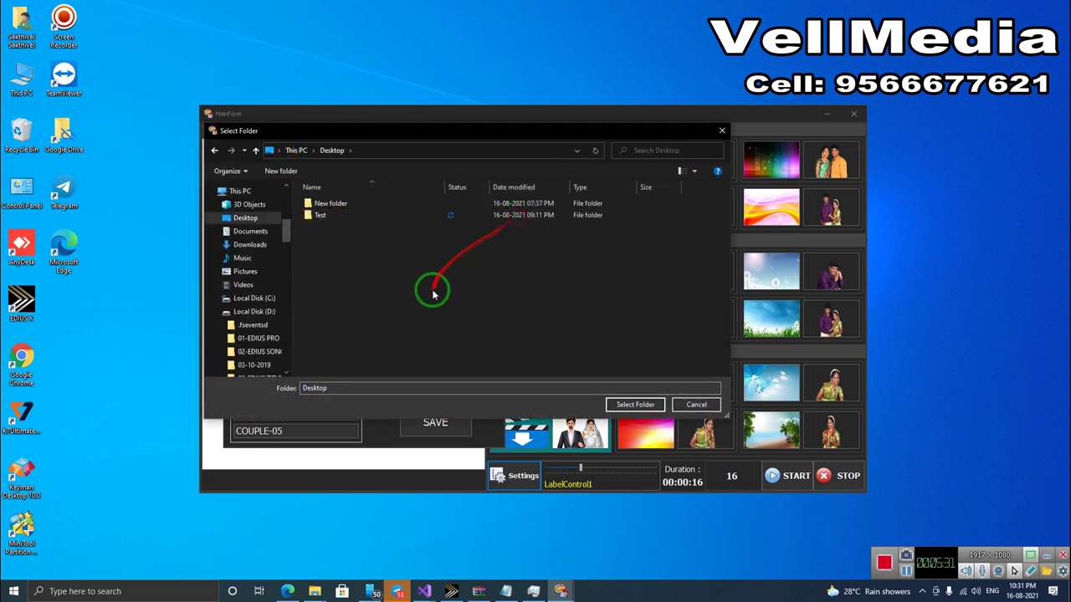
left_click(356, 216)
double_click(341, 218)
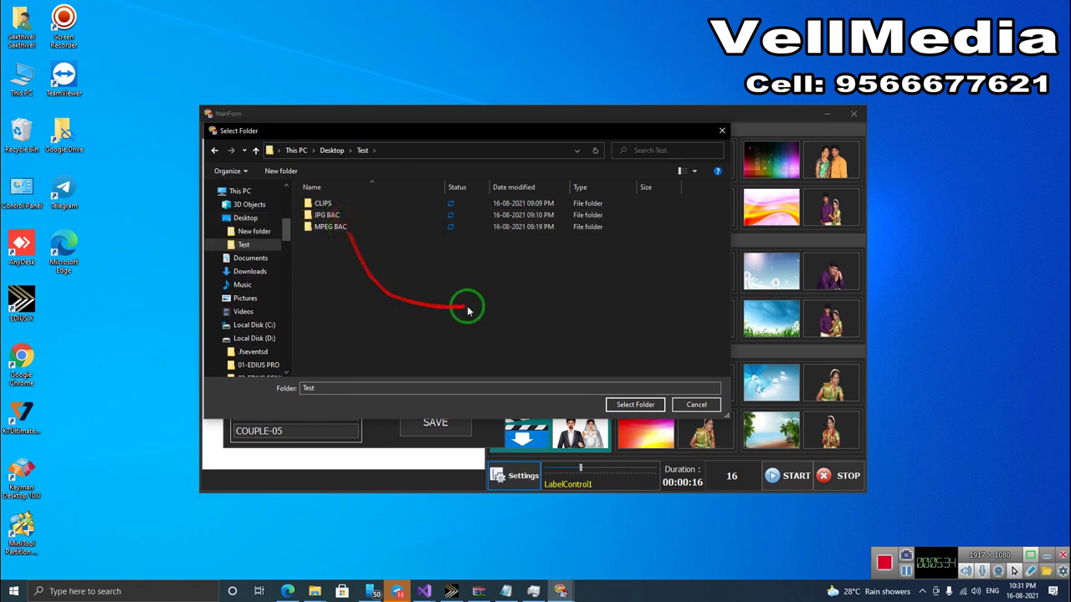
Create a folder named Final inside Test and save it as the output path in the settings
right_click(467, 307)
mouse_move(535, 437)
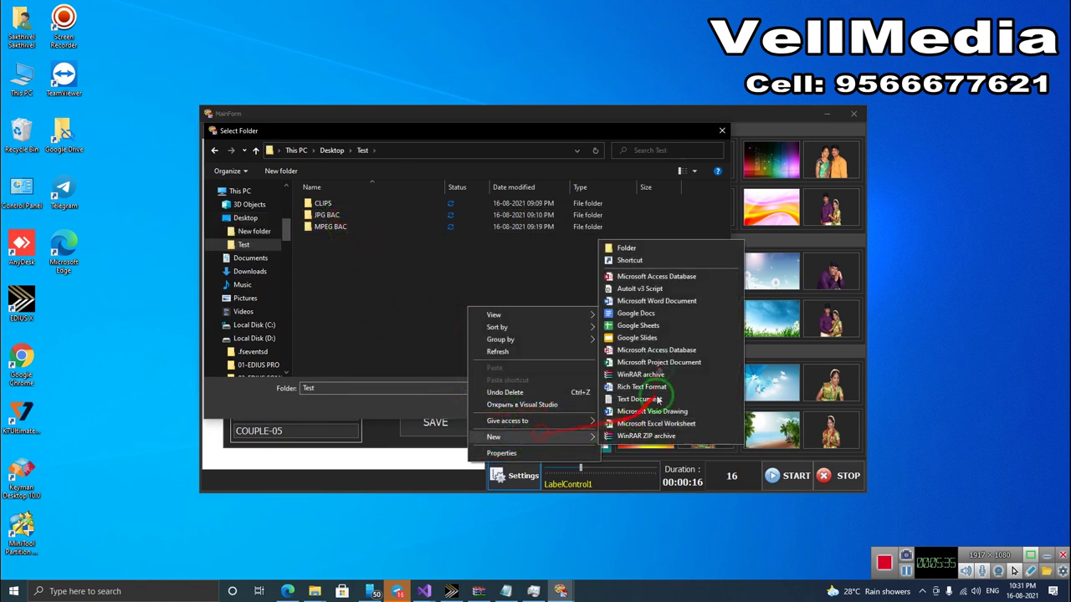
left_click(625, 247)
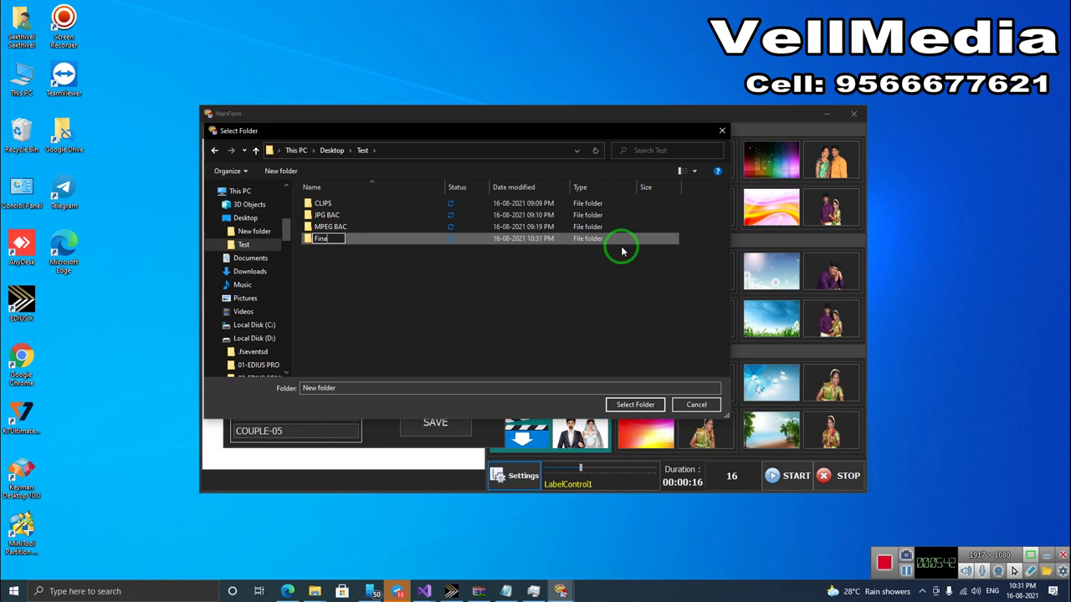
type("Final")
key("Return")
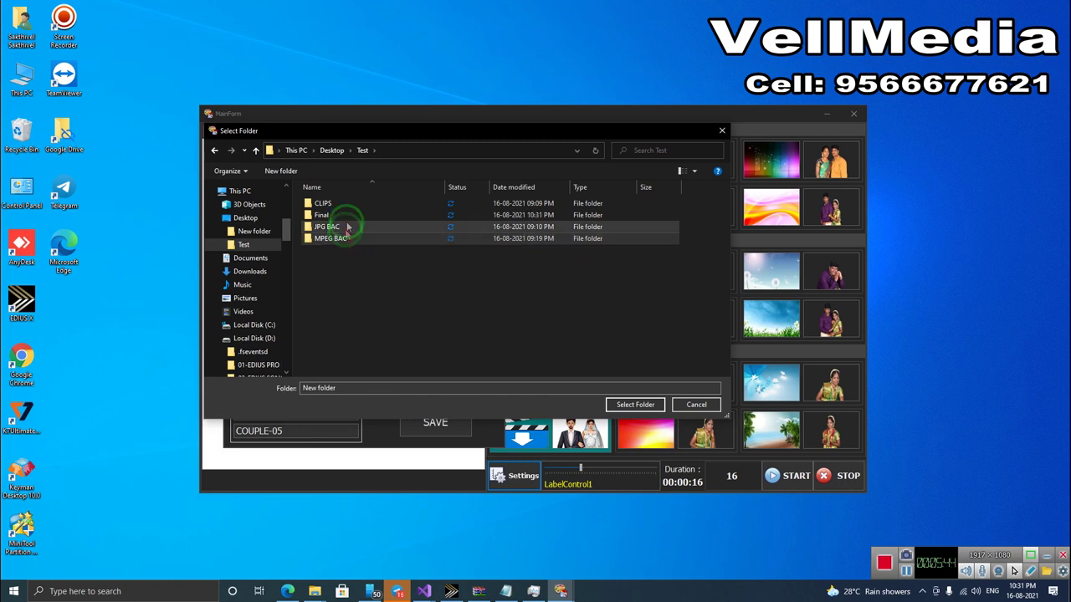
double_click(348, 216)
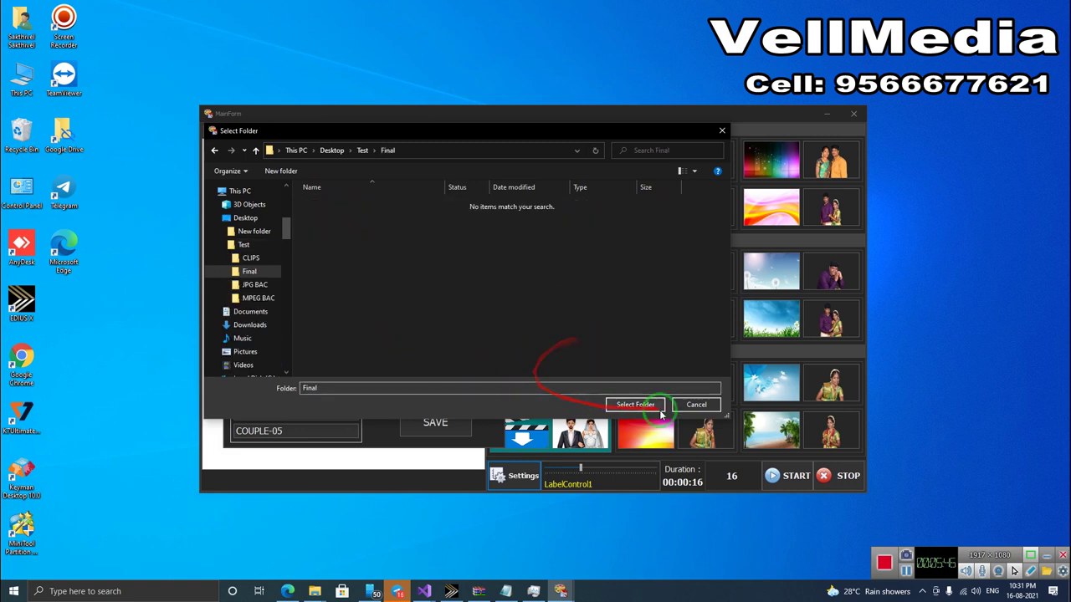
left_click(634, 404)
left_click(424, 425)
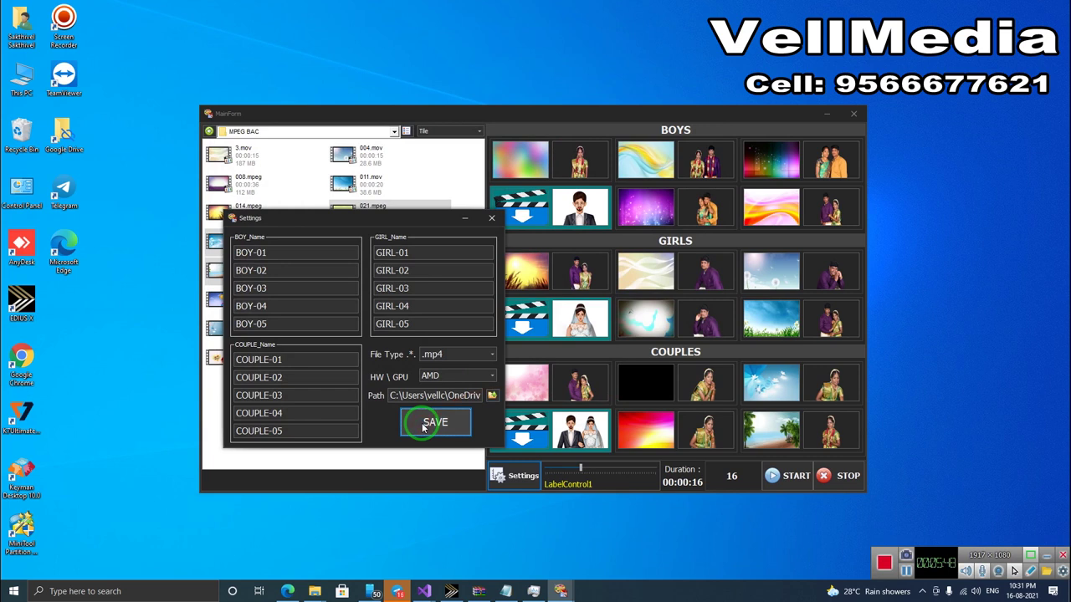
left_click(491, 217)
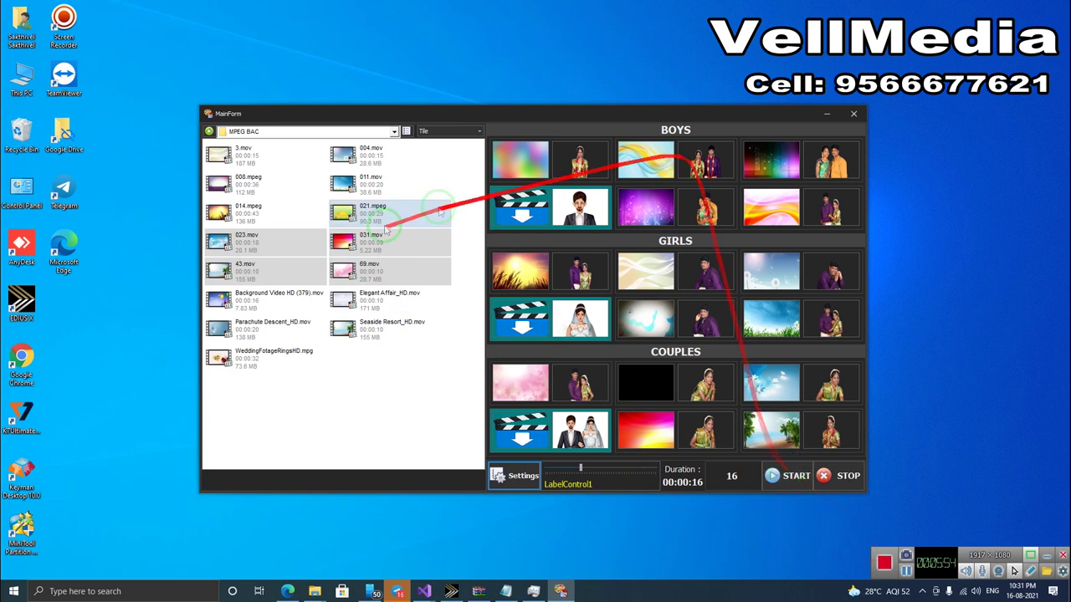
Show the Final folder in the file browser and start the batch rendering
left_click(210, 132)
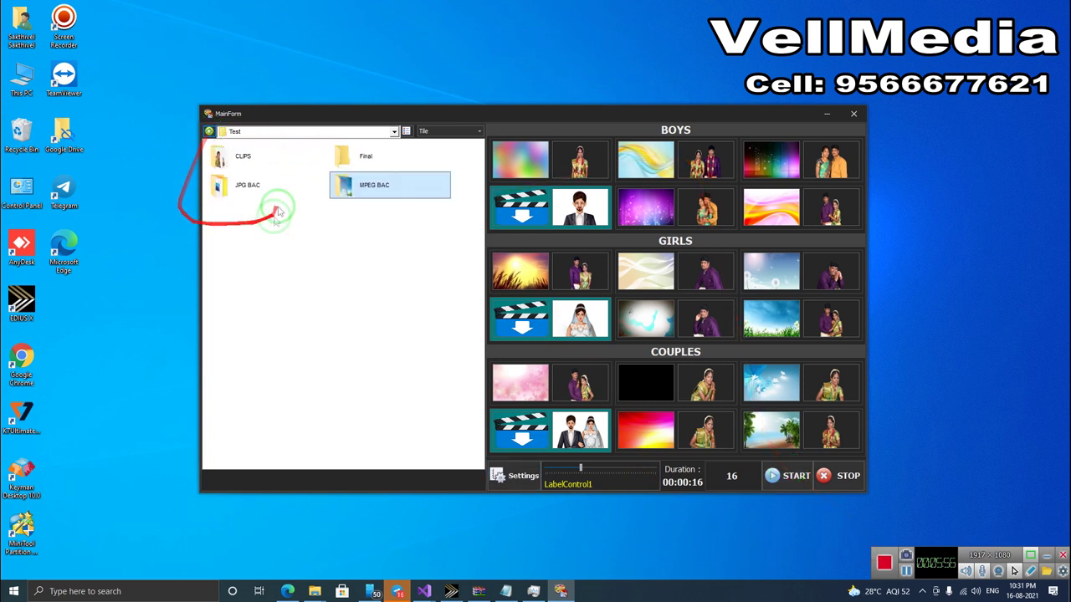
double_click(358, 156)
left_click(788, 475)
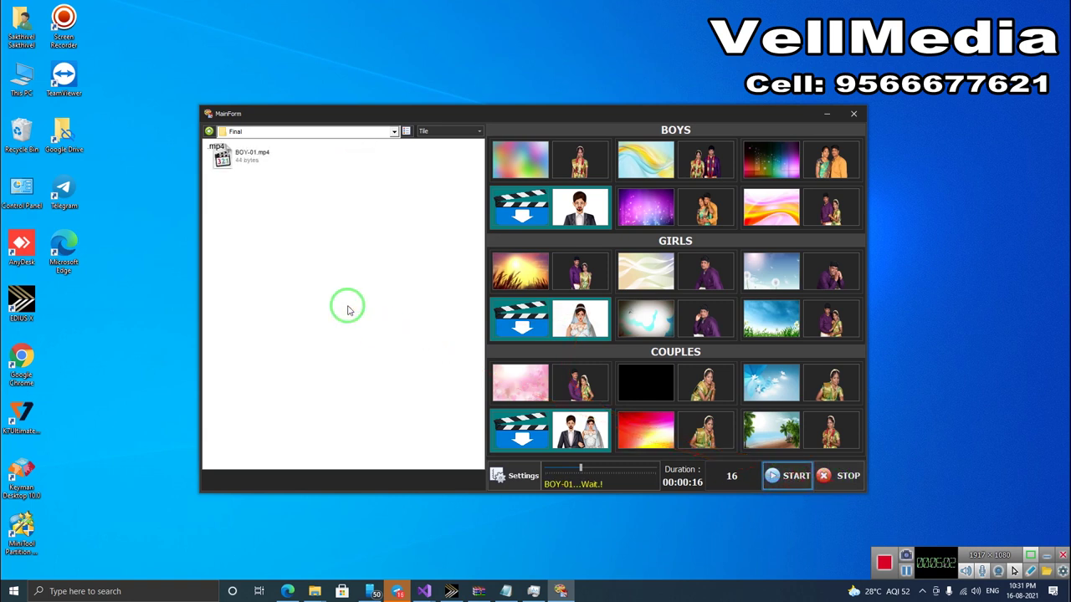
Try to start the rendering again and open the Settings window, continuing past both exceptions
left_click(778, 475)
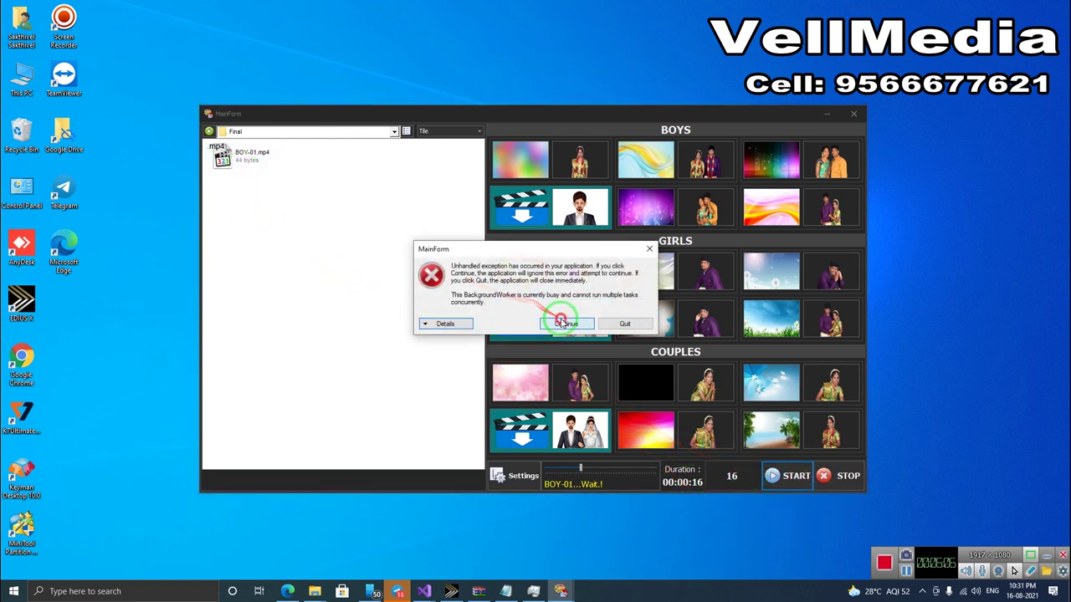
left_click(562, 323)
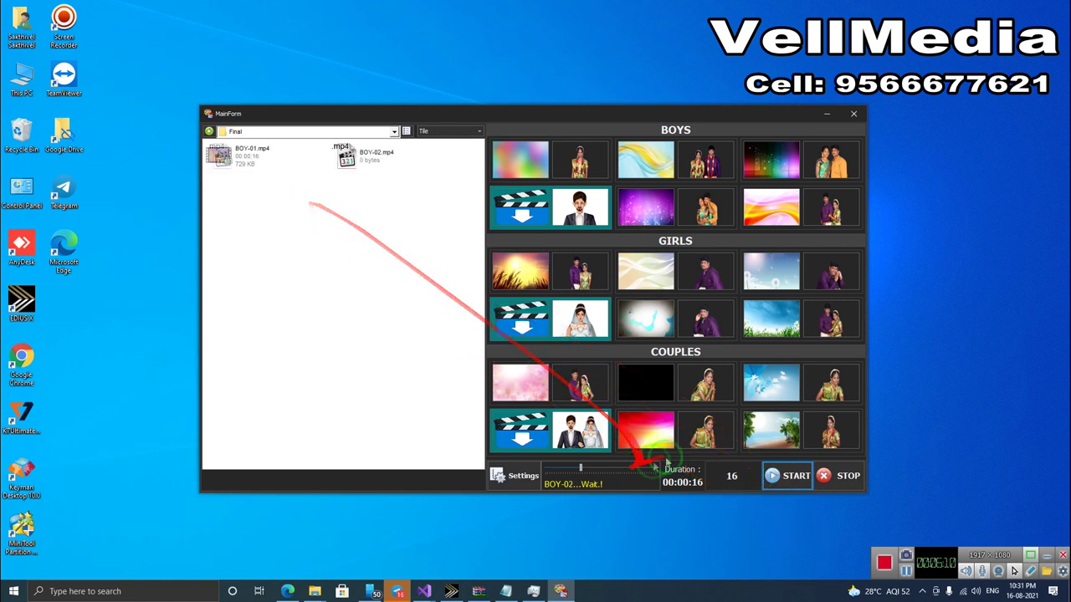
left_click(500, 475)
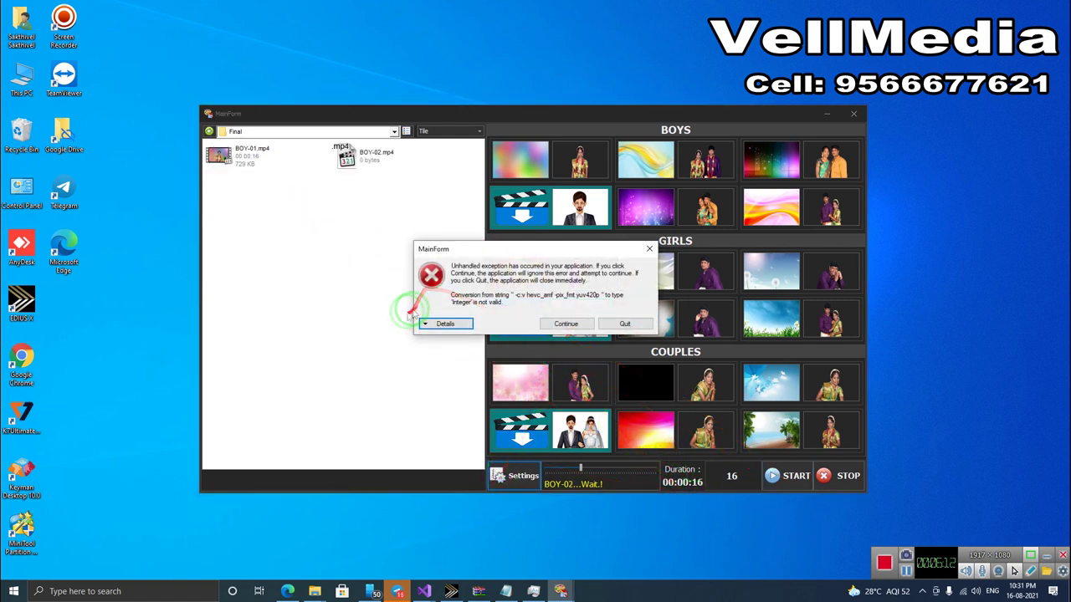
left_click(558, 323)
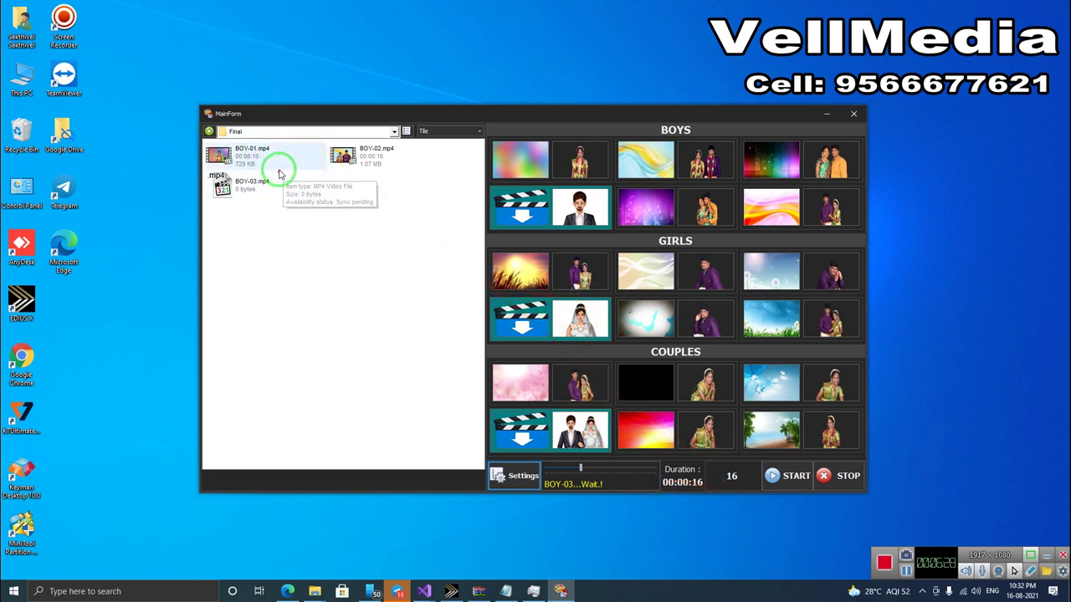
Switch to EDIUS and place the mixing window over its lower area so the timeline and preview stay accessible
left_click(389, 163)
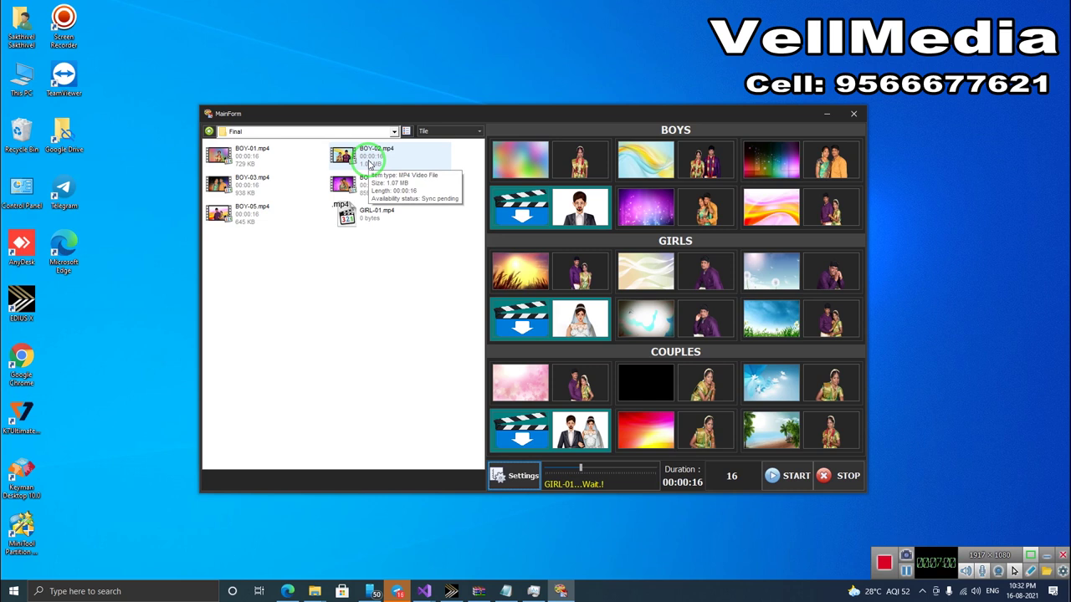
left_click_drag(369, 165, 838, 76)
left_click(452, 589)
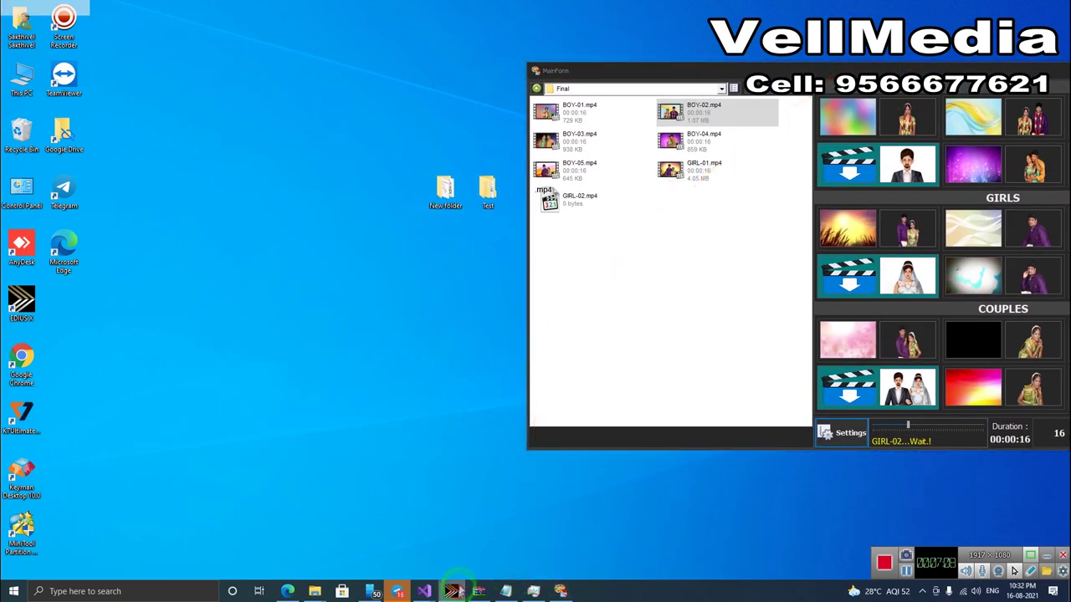
left_click(561, 591)
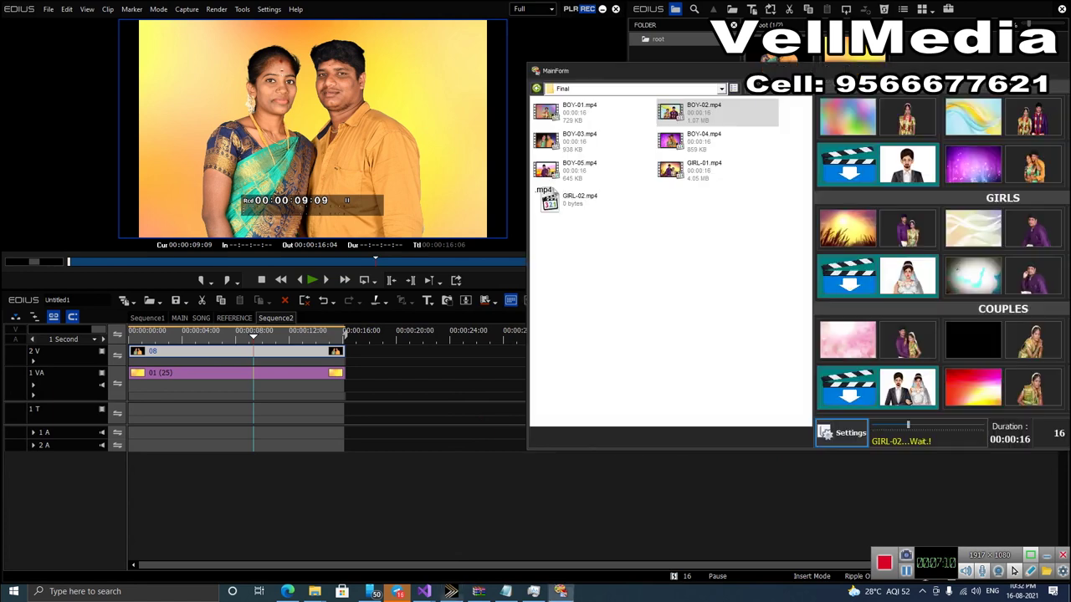
left_click_drag(828, 73, 833, 288)
Place the rendered BOY-03.mp4 on the 2 V track after the existing clip and preview it
left_click(572, 355)
left_click_drag(567, 355, 494, 351)
left_click(421, 335)
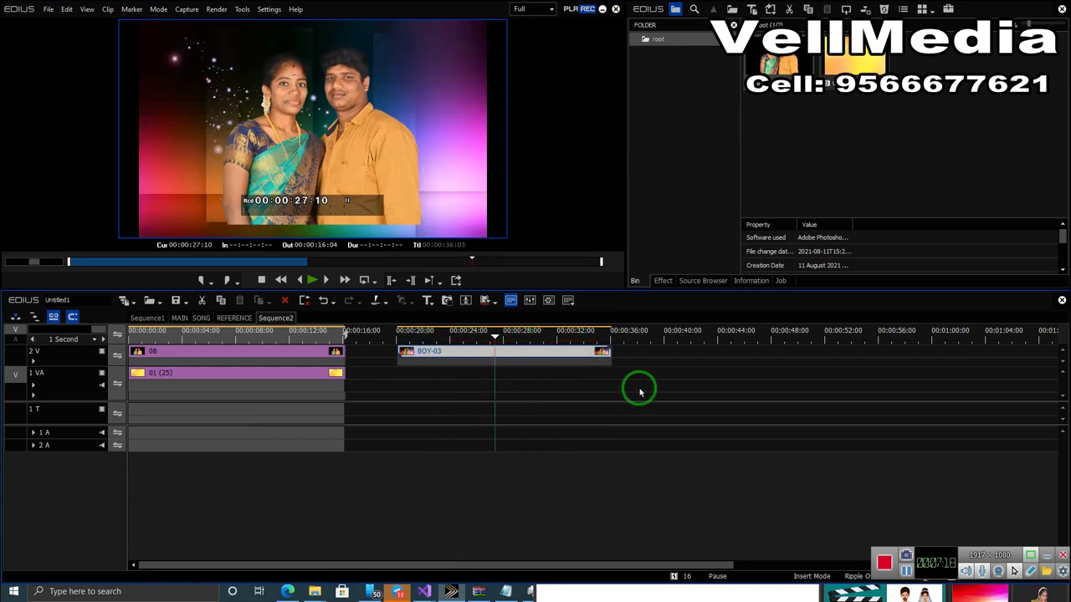
Replace BOY-03 on the 2 V track with the rendered GIRL-01.mp4 to preview it
left_click(1069, 290)
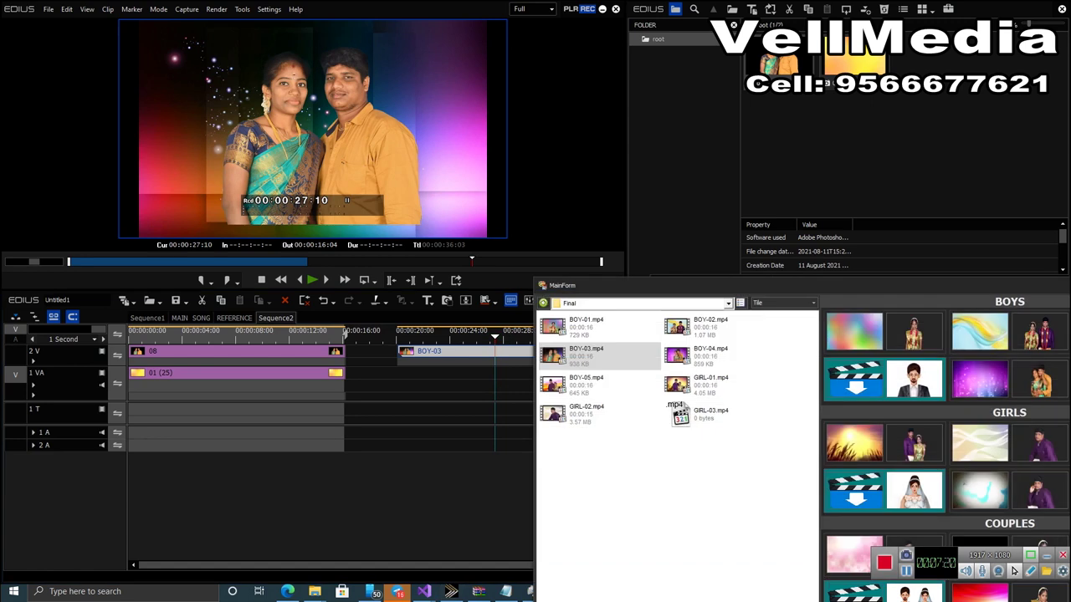
left_click_drag(695, 395, 502, 366)
key("Delete")
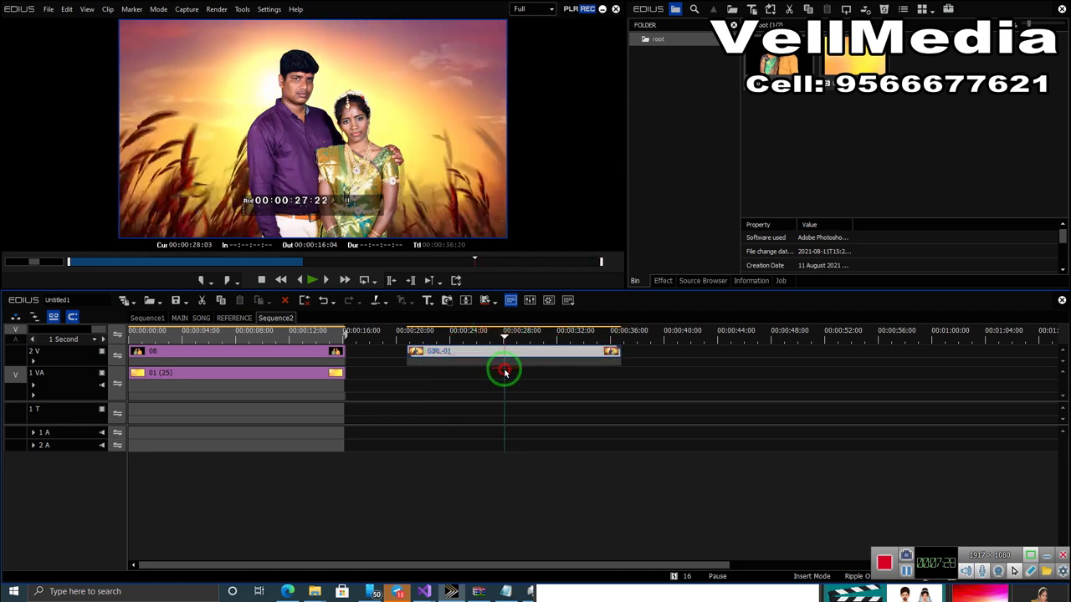
Add GIRL-02.mp4 after GIRL-01 on the 2 V track and play through the two rendered clips
left_click(1070, 303)
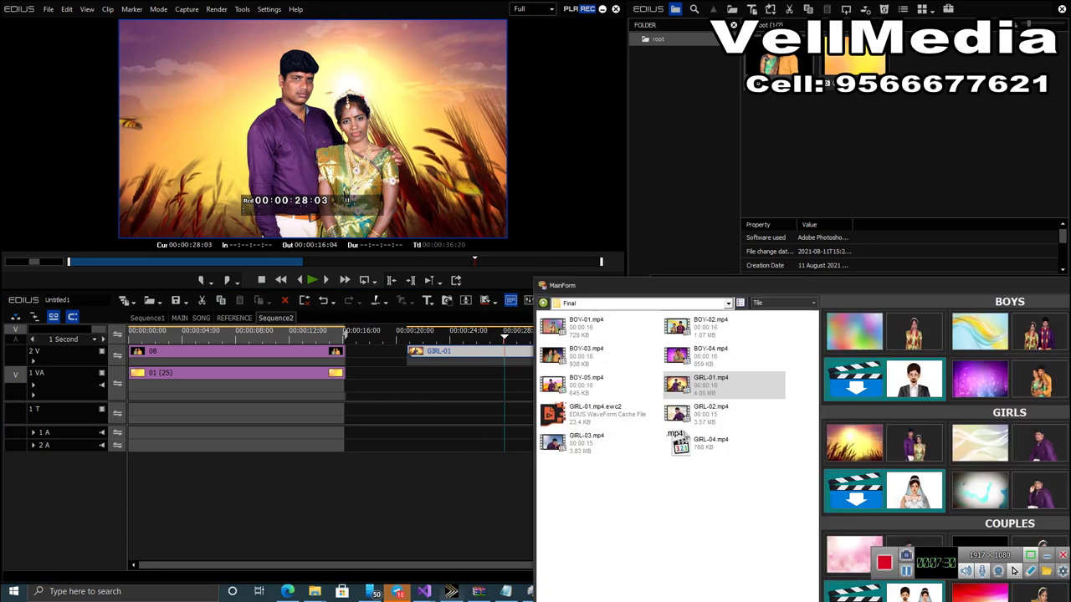
left_click_drag(953, 285, 1070, 206)
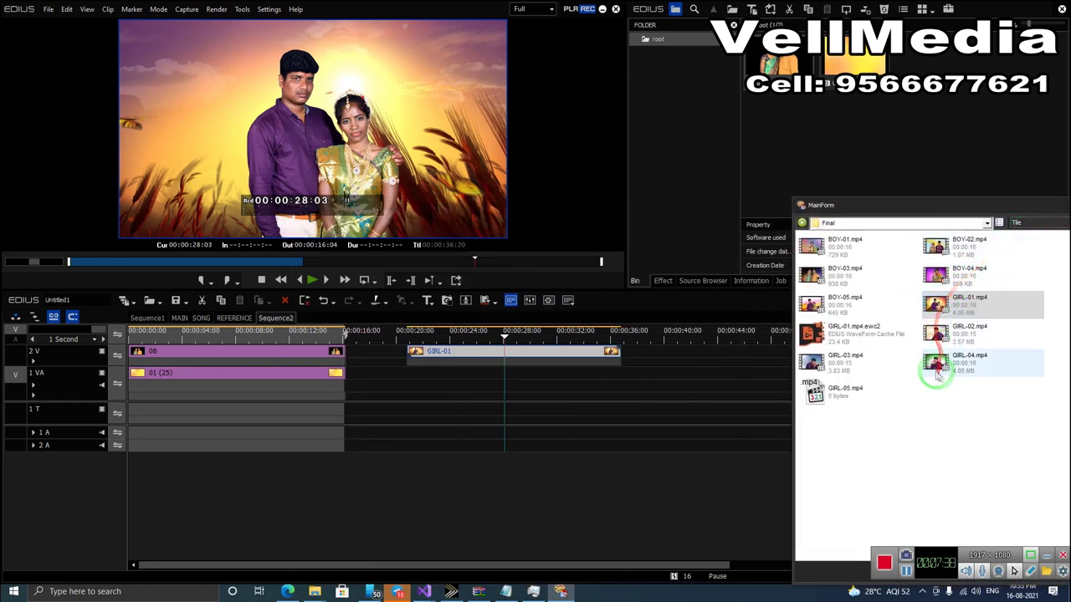
left_click_drag(931, 335, 436, 319)
key("space")
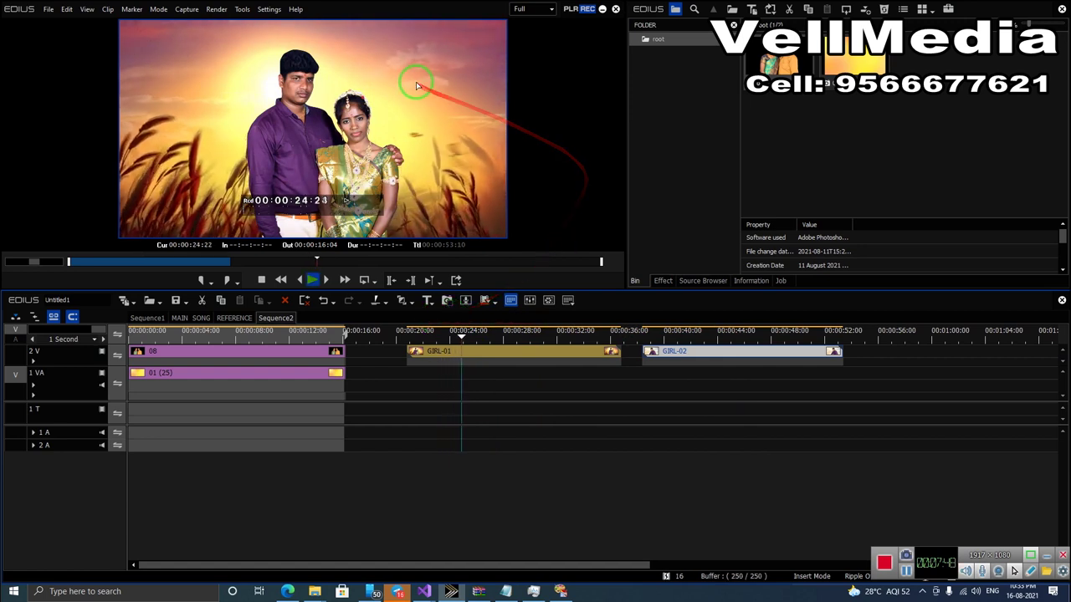
left_click_drag(691, 332, 744, 348)
Delete the GIRL-01 and GIRL-02 clips from the 2 V track and return to the rendered file list
key("alt+Tab")
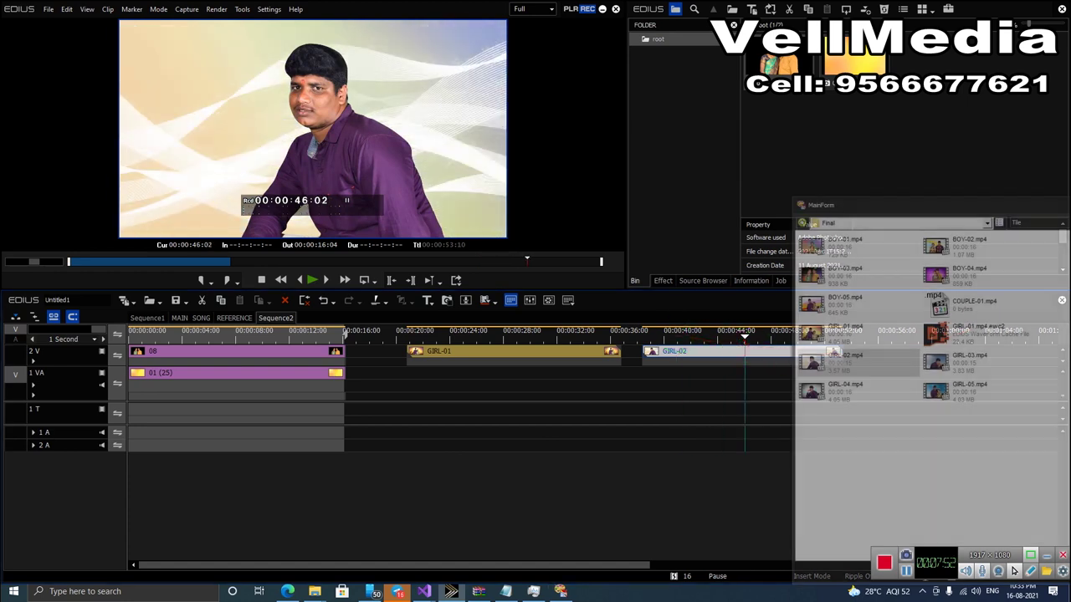
left_click(896, 258)
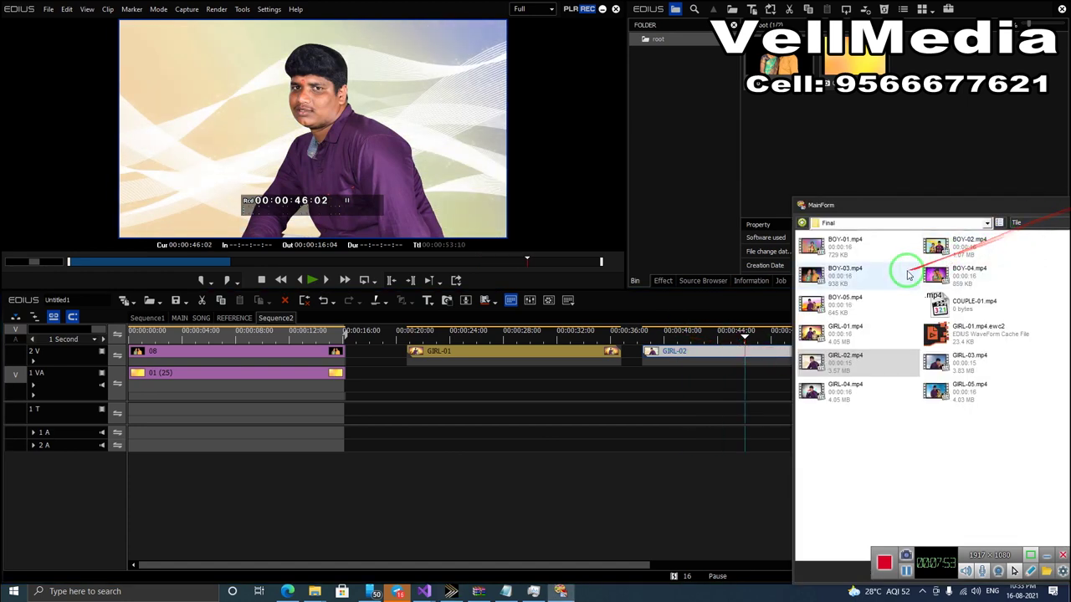
left_click(864, 248)
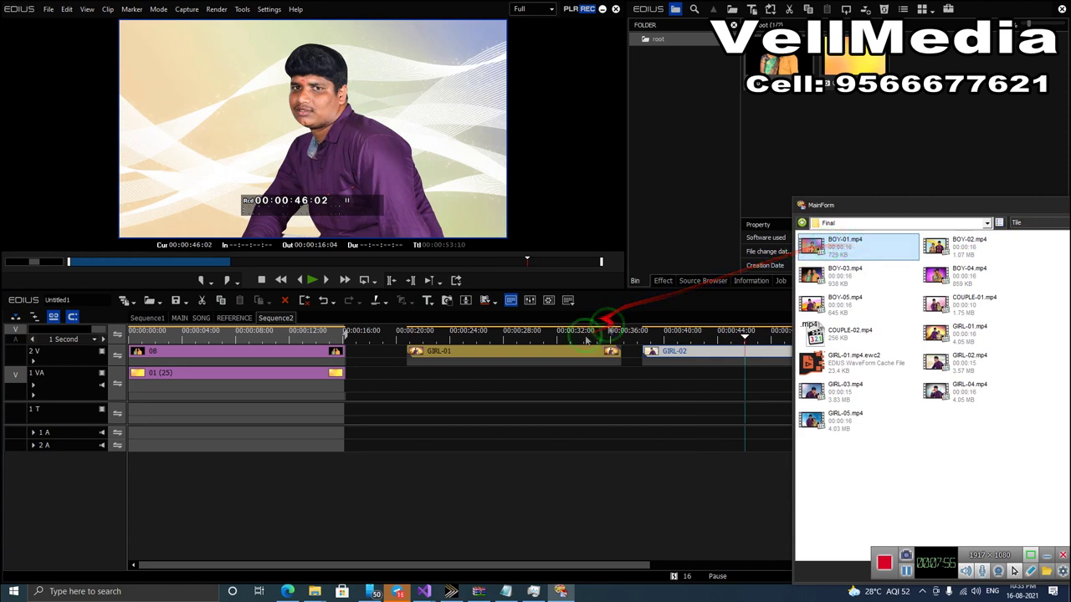
left_click(558, 355)
left_click_drag(559, 355, 559, 354)
key("Delete")
left_click(697, 352)
key("Delete")
left_click(1070, 342)
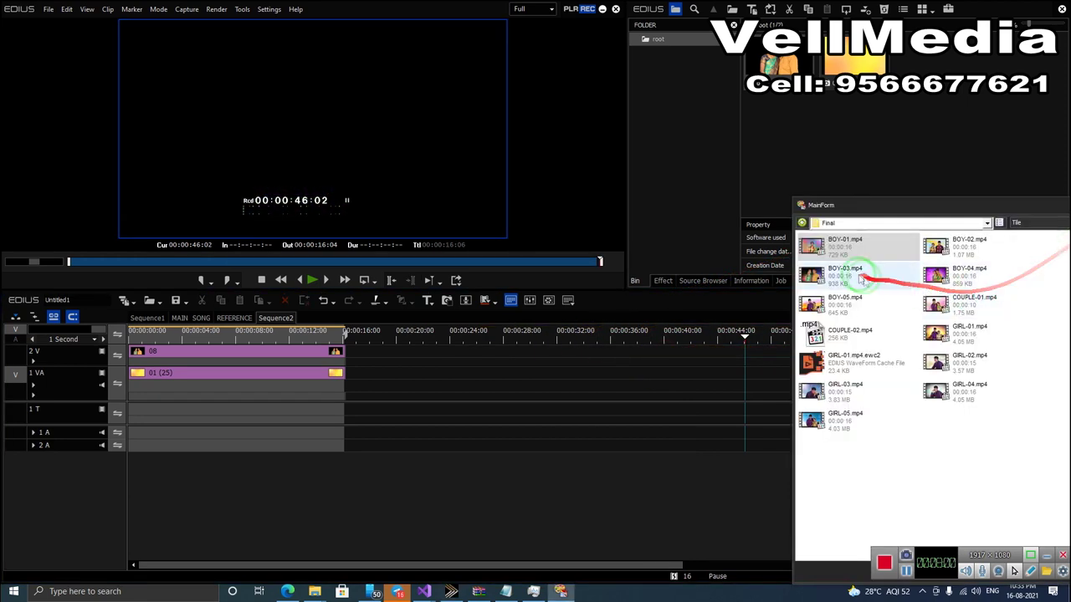
Place the rendered BOY-02.mp4 on the 2 V track of Sequence2, preview it, and delete the clip
left_click_drag(943, 242, 542, 349)
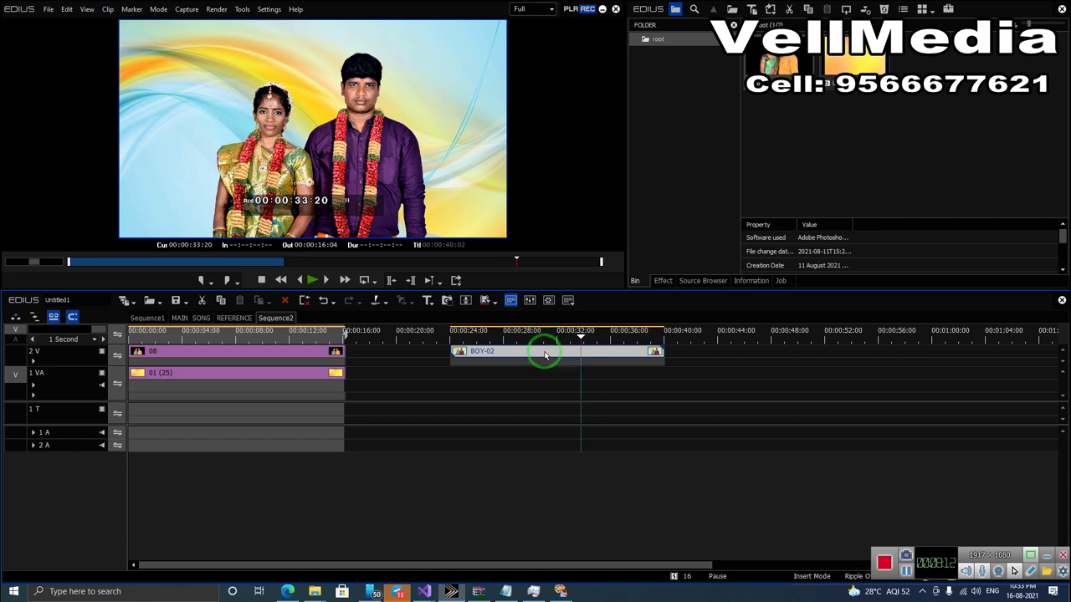
left_click(528, 333)
key("Delete")
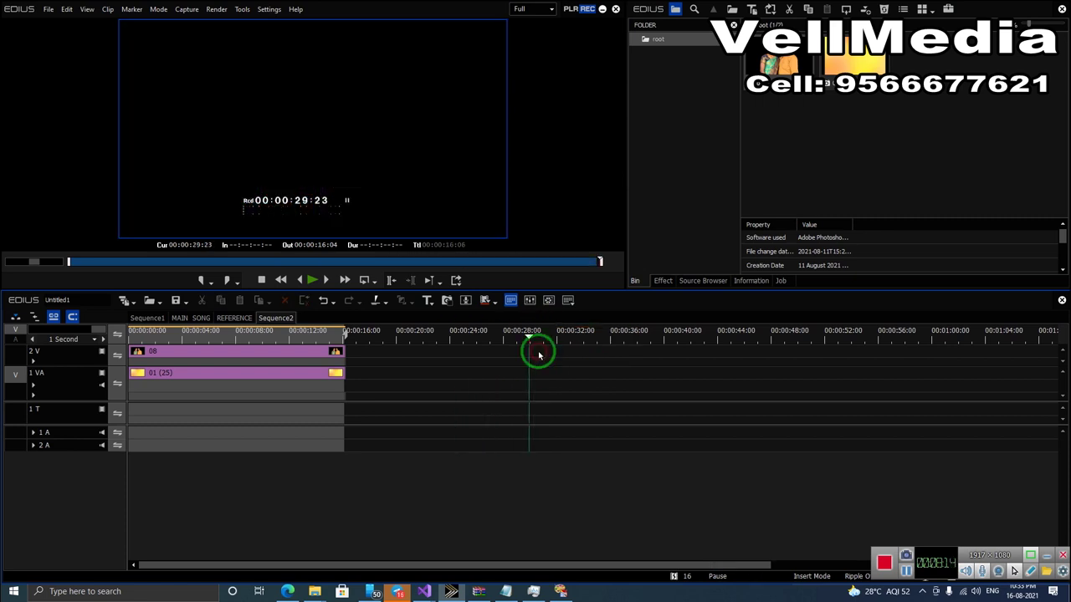
Dismiss the VM Mixing Point completion message and delete the GIRL-01.mp4.ewc2 cache file from the Final folder
left_click_drag(1070, 205, 632, 130)
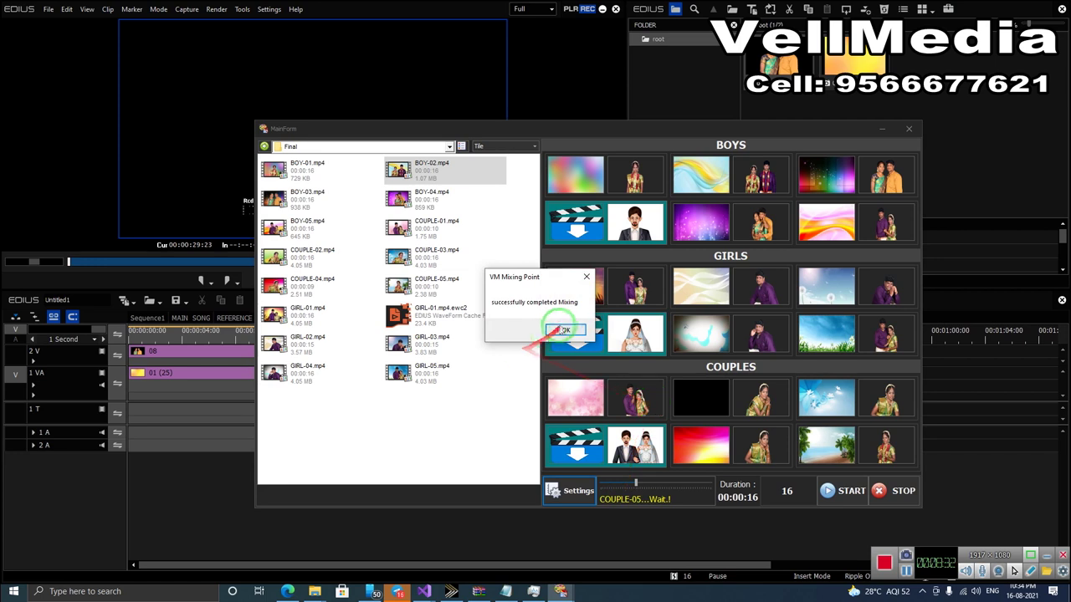
left_click(564, 330)
left_click_drag(447, 402, 334, 172)
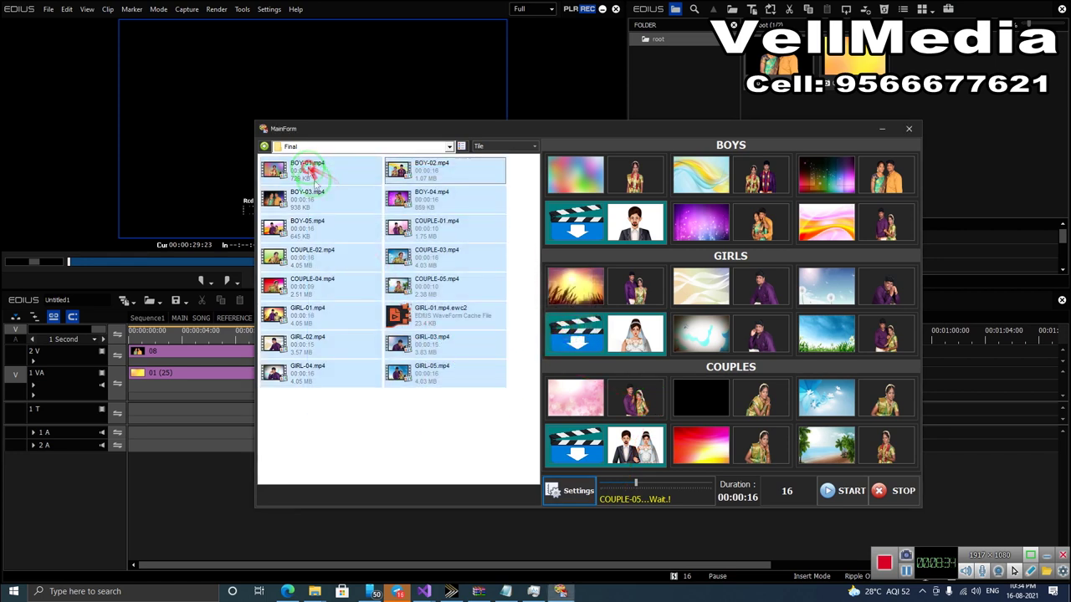
left_click(418, 319)
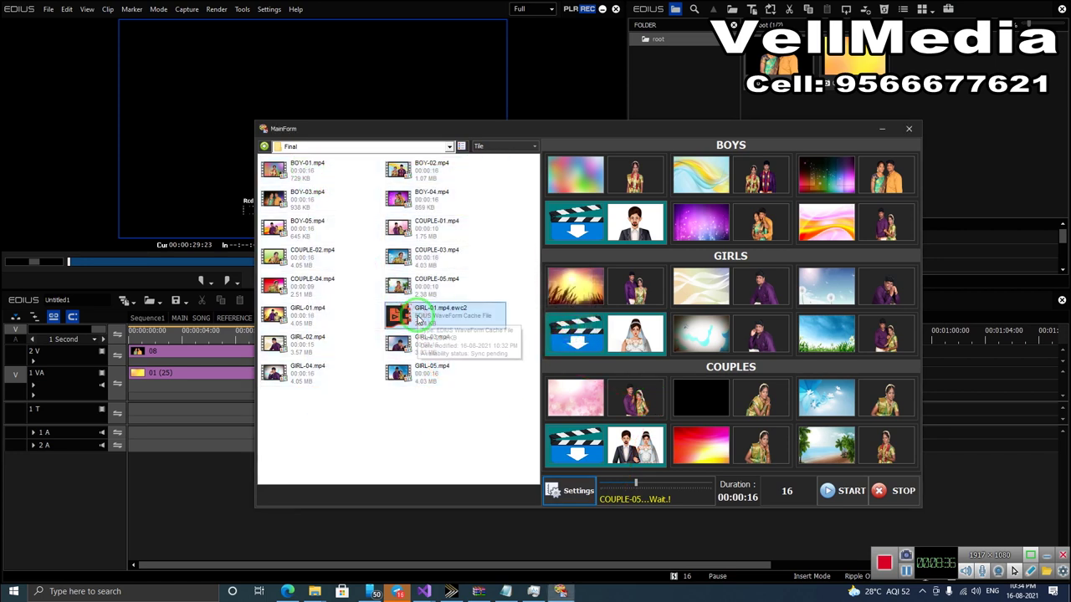
right_click(432, 320)
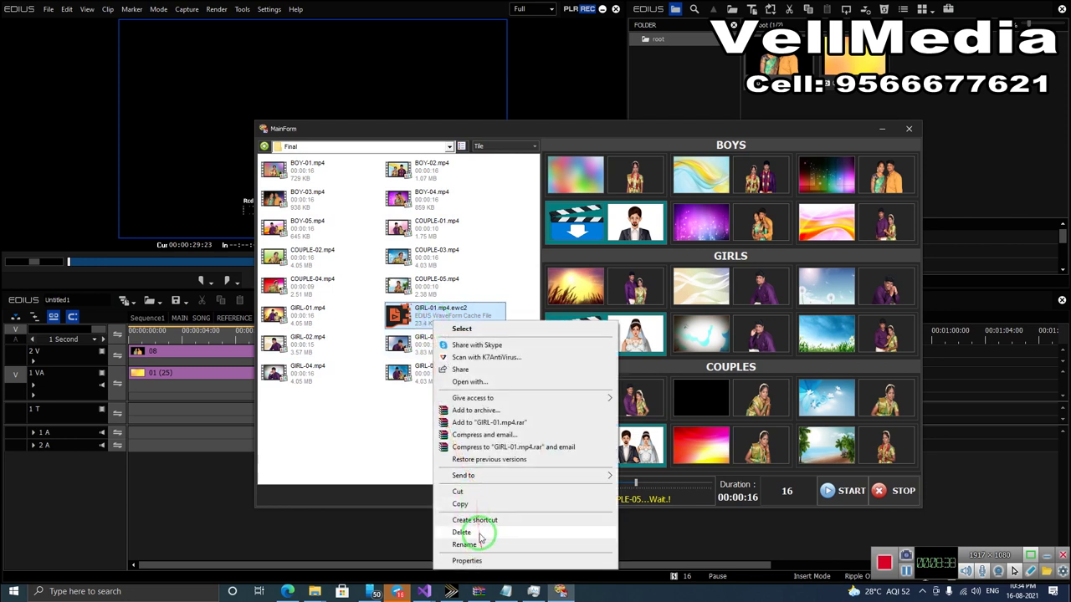
left_click(477, 531)
Check the combined properties of all rendered MP4 files in the Final folder
left_click_drag(466, 413, 258, 156)
right_click(333, 368)
left_click(383, 364)
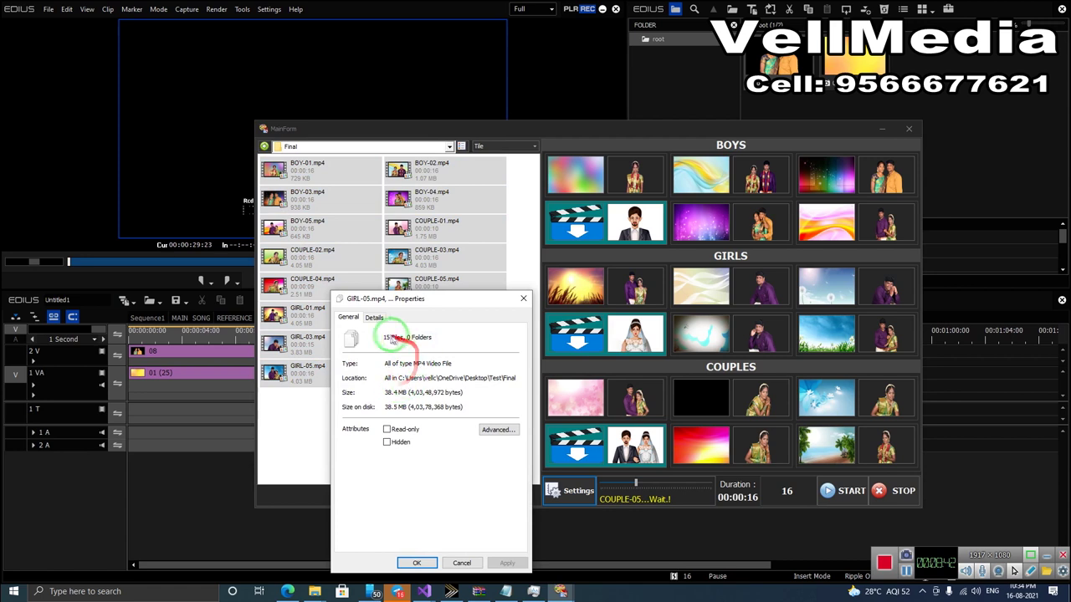
left_click(522, 299)
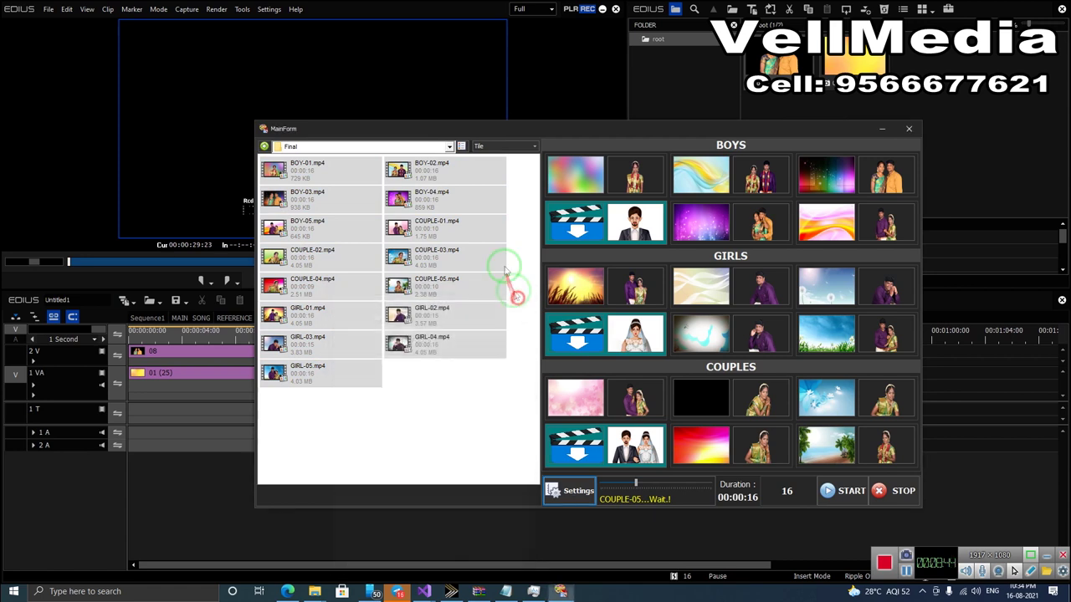
Replace all clips on the 2 V track of the REFERENCE sequence with the rendered MP4 files, starting at the sequence's beginning
left_click_drag(516, 125, 883, 112)
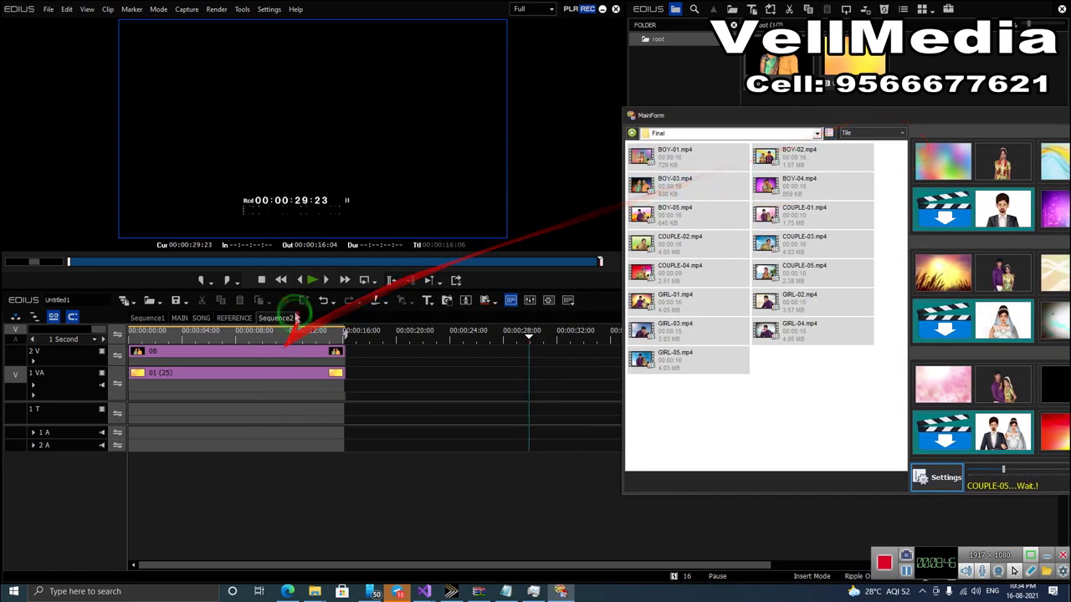
left_click(241, 318)
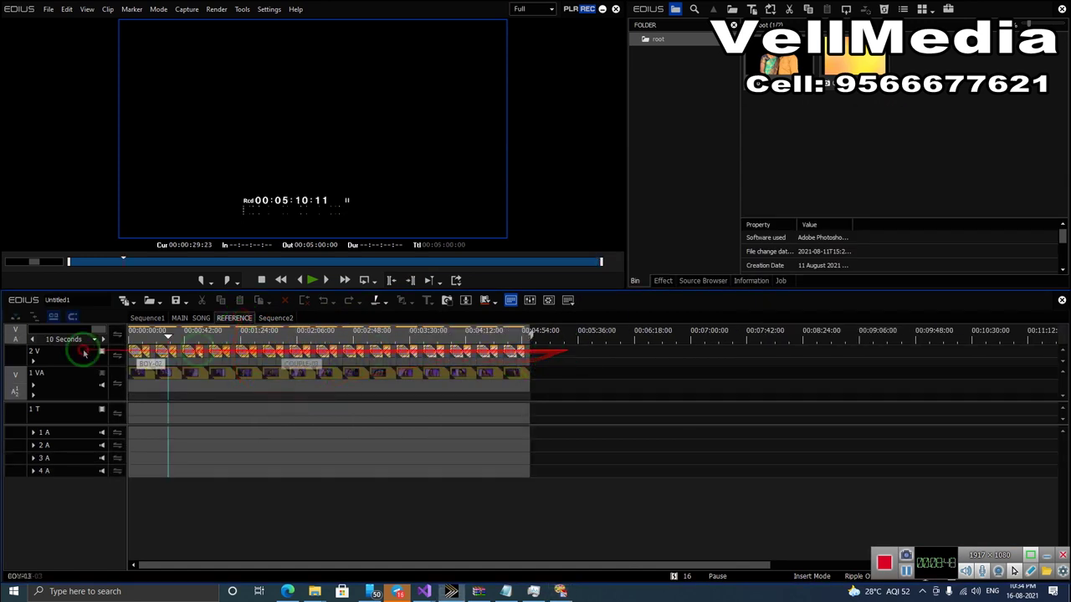
left_click_drag(71, 353, 72, 354)
key("Delete")
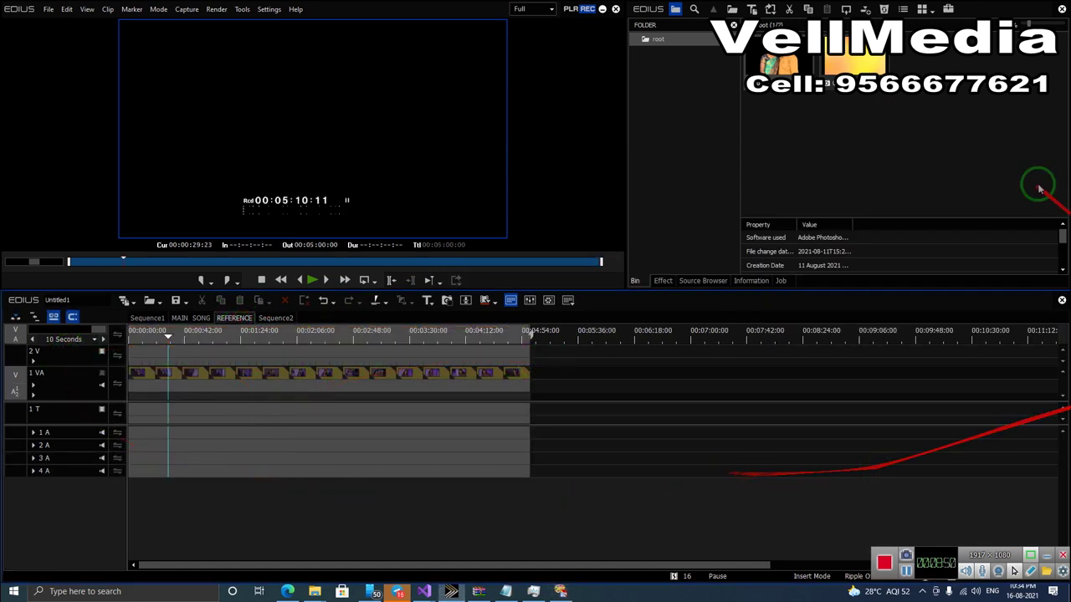
left_click(1070, 124)
left_click_drag(657, 166, 130, 354)
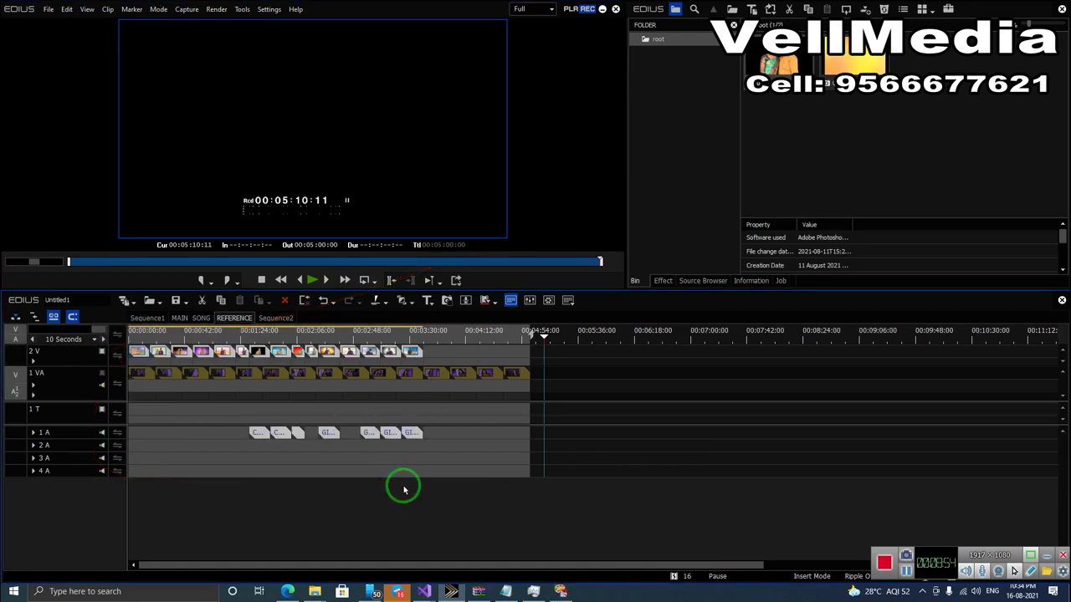
Preview the first rendered clips in the REFERENCE sequence and check the MAIN SONG sequence around 00:03:17 to 00:03:28
left_click(140, 333)
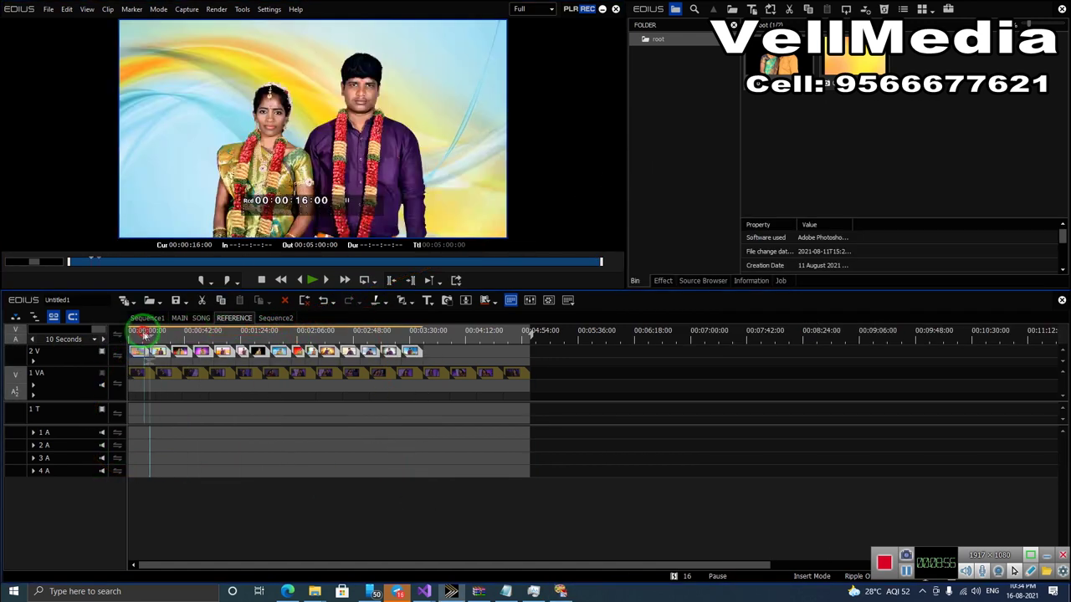
mouse_move(138, 334)
left_mouse_down()
mouse_move(368, 348)
mouse_move(121, 339)
left_mouse_up()
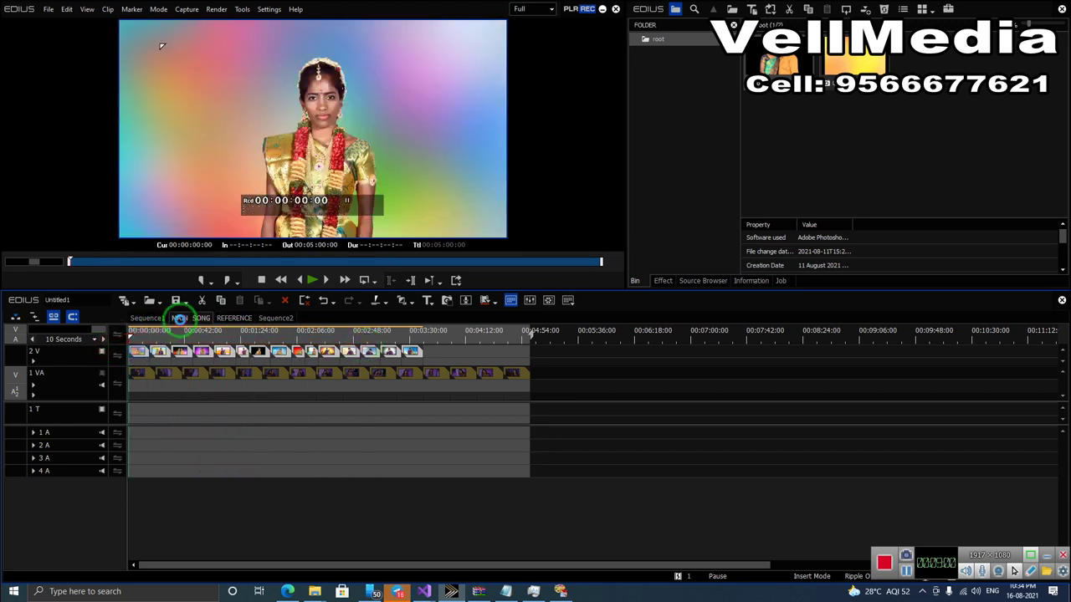
left_click(179, 319)
left_click_drag(309, 343, 195, 345)
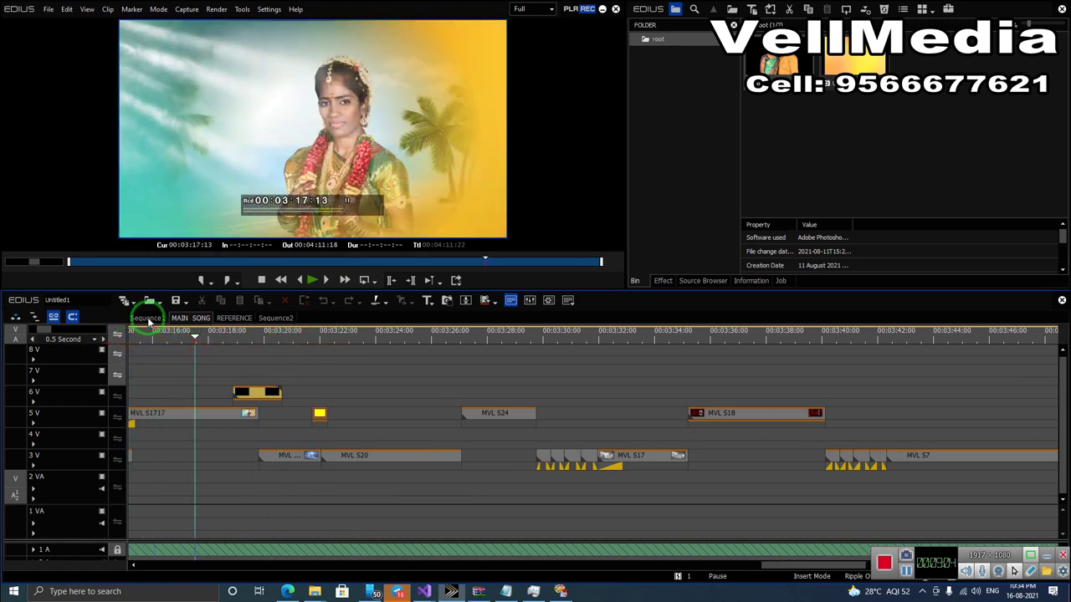
left_click_drag(494, 333, 508, 332)
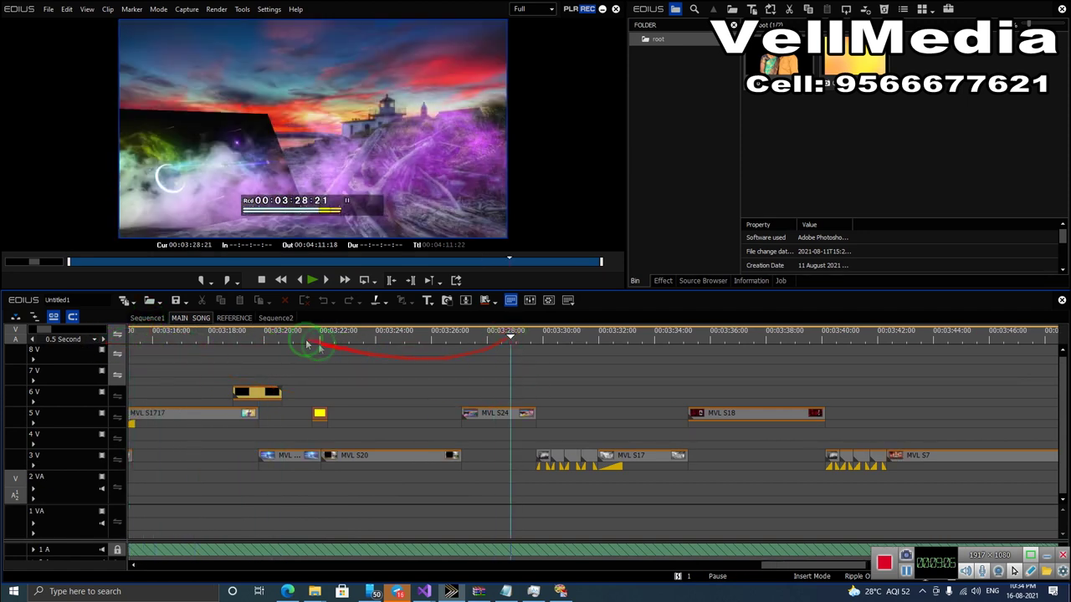
Paste copies of the rendered clips after the last one on REFERENCE's 2 V track and delete those beyond the sequence end
left_click(275, 317)
left_click(237, 319)
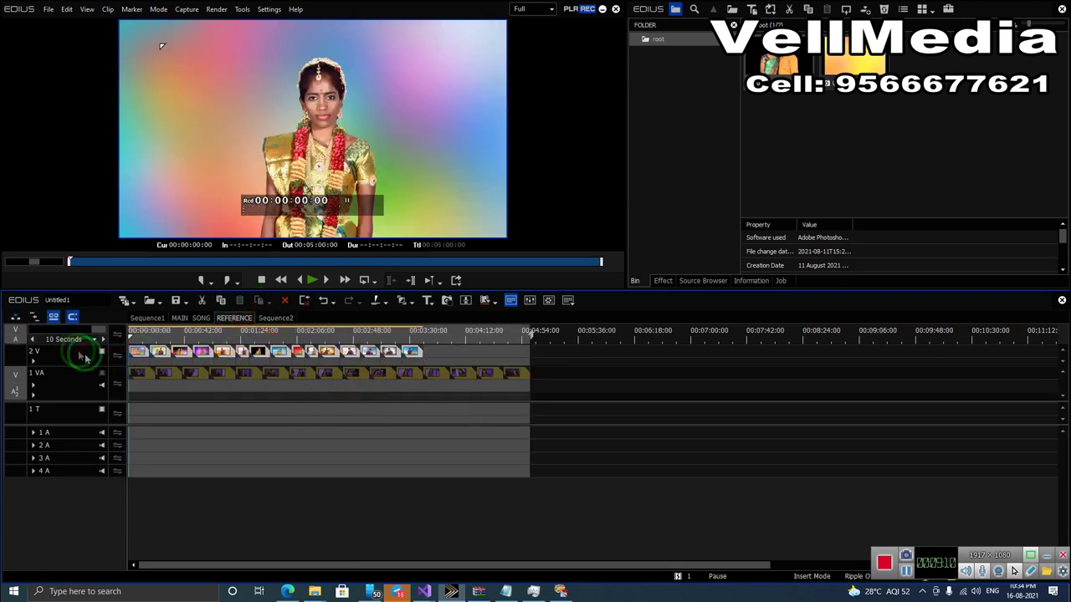
left_click(424, 333)
key("ctrl+v")
mouse_move(819, 439)
left_mouse_down()
mouse_move(497, 340)
mouse_move(538, 328)
mouse_move(466, 358)
left_mouse_up()
key("Delete")
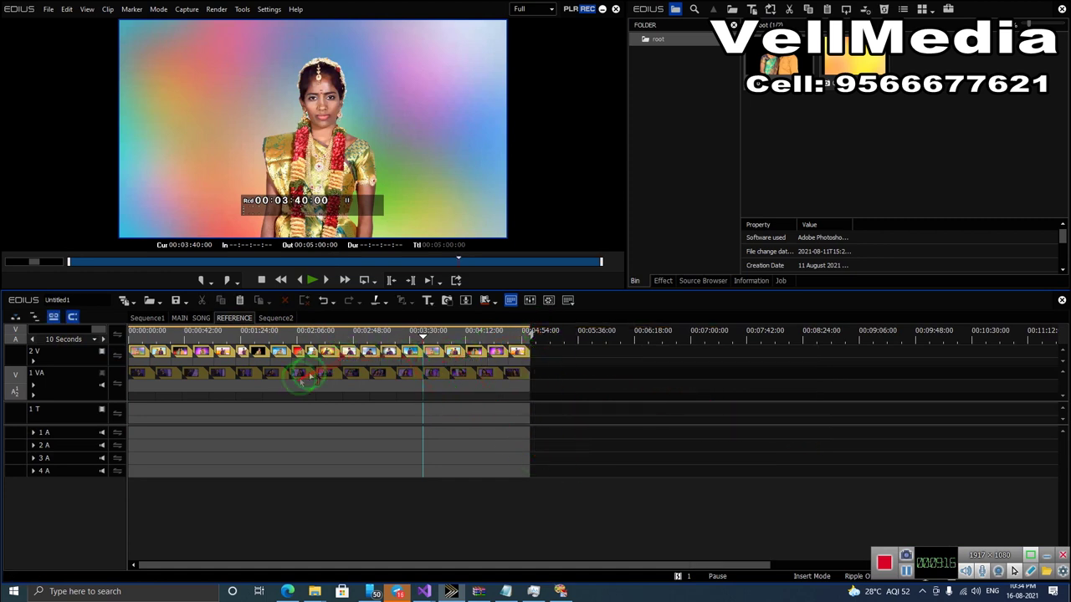
left_click(155, 329)
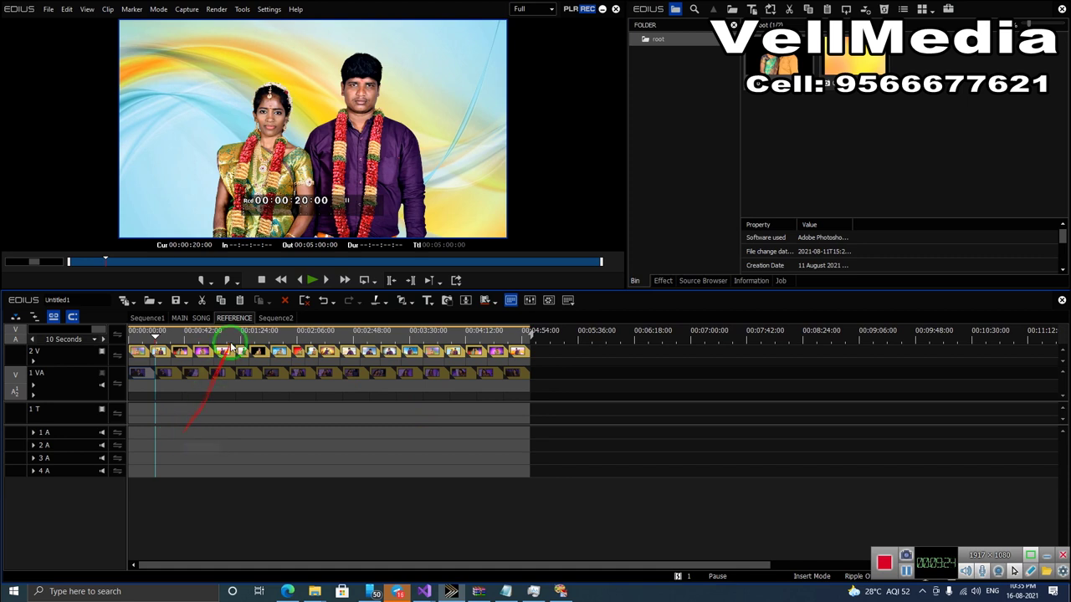
Scrub through the closing part of the MAIN SONG sequence to check the updated photo mixes
left_click(201, 318)
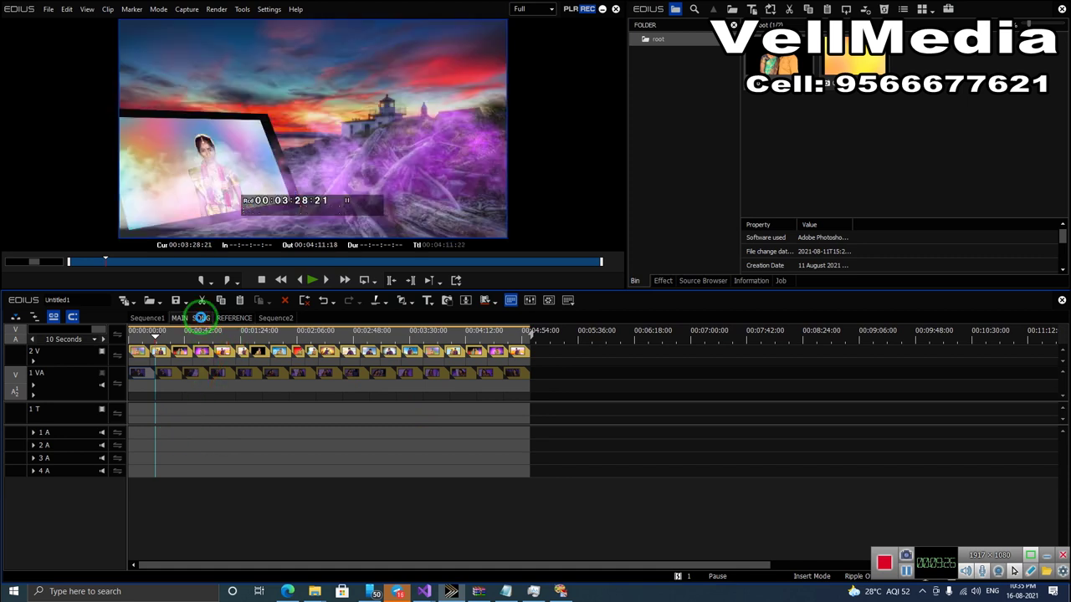
left_click_drag(575, 366, 1031, 368)
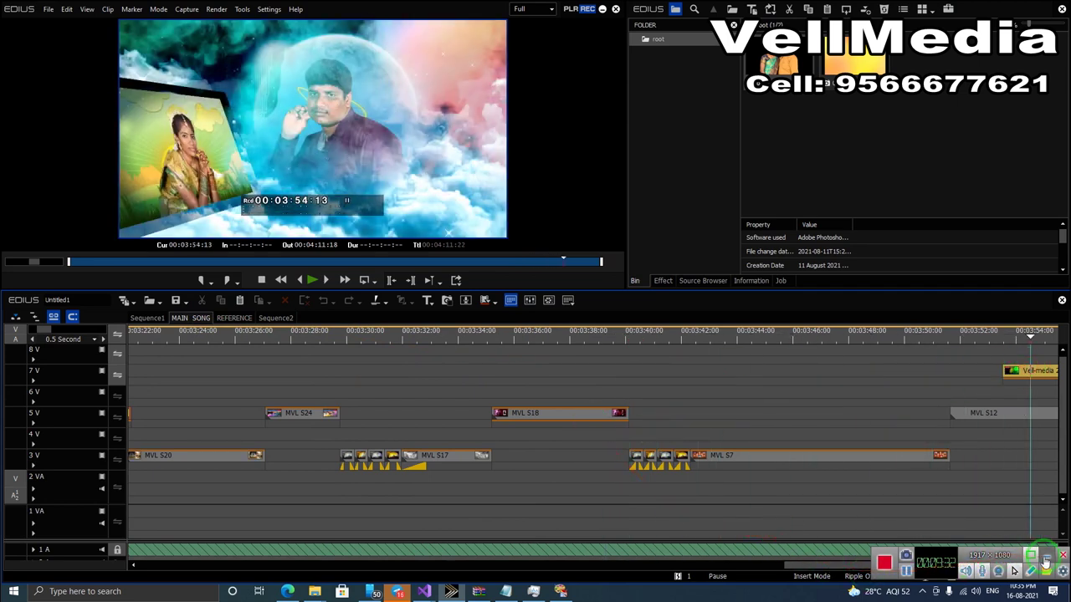
left_click(1047, 555)
left_click_drag(824, 566, 897, 572)
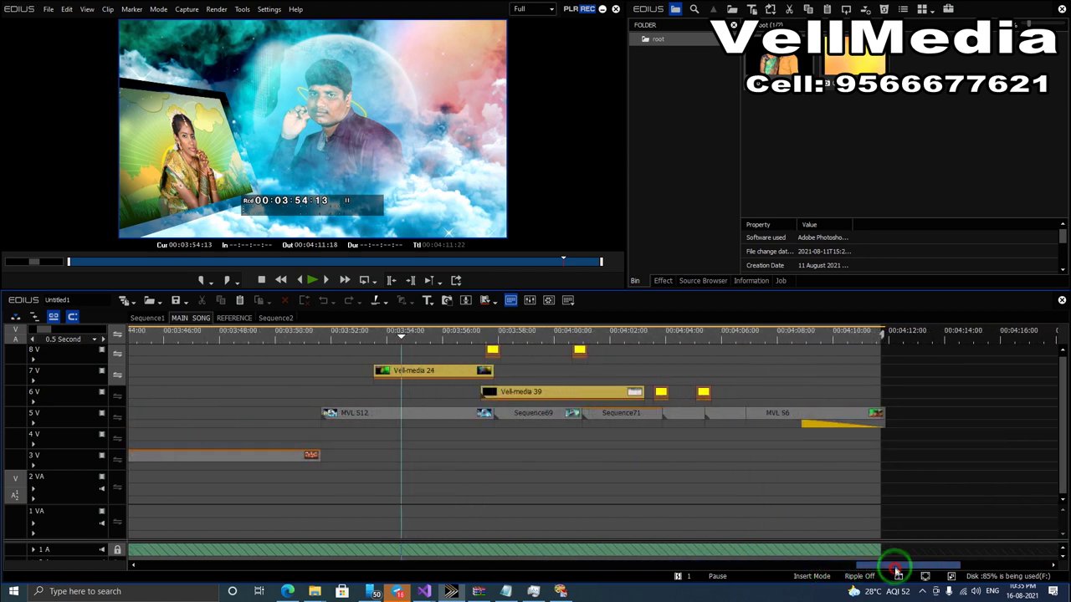
left_click_drag(857, 332, 409, 333)
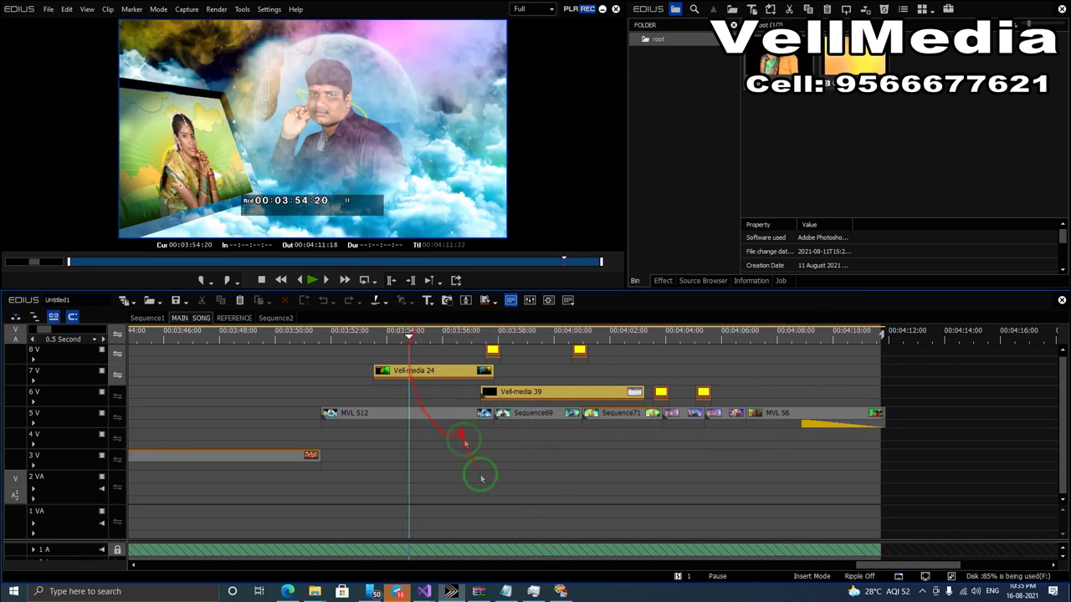
Examine the MAIN SONG sequence between about 00:02:03 and 00:02:12 to check the updated mixes
left_click_drag(844, 566, 533, 500)
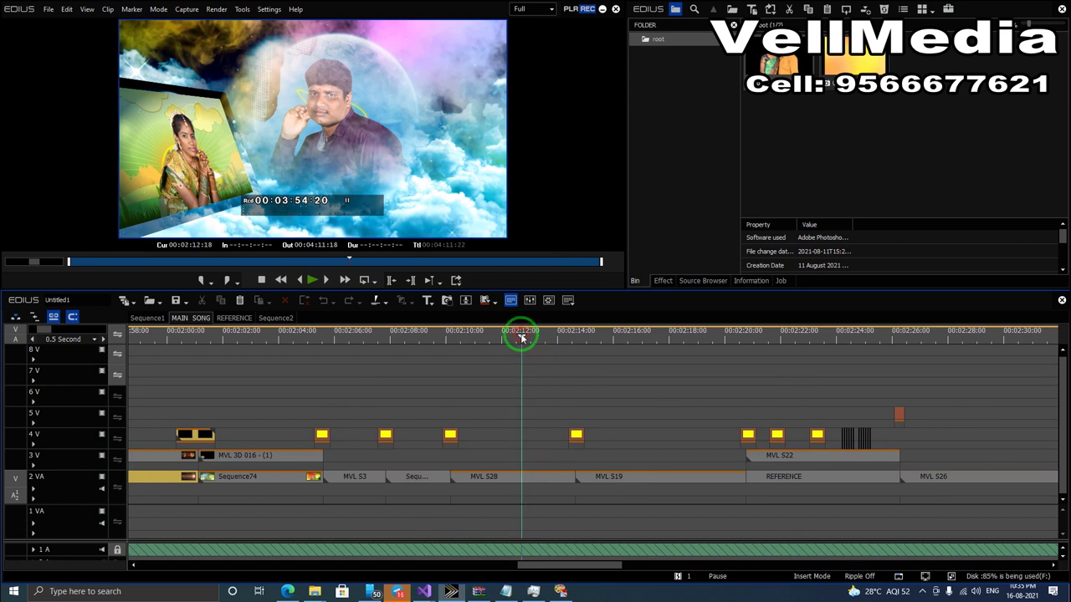
left_click_drag(521, 337, 267, 341)
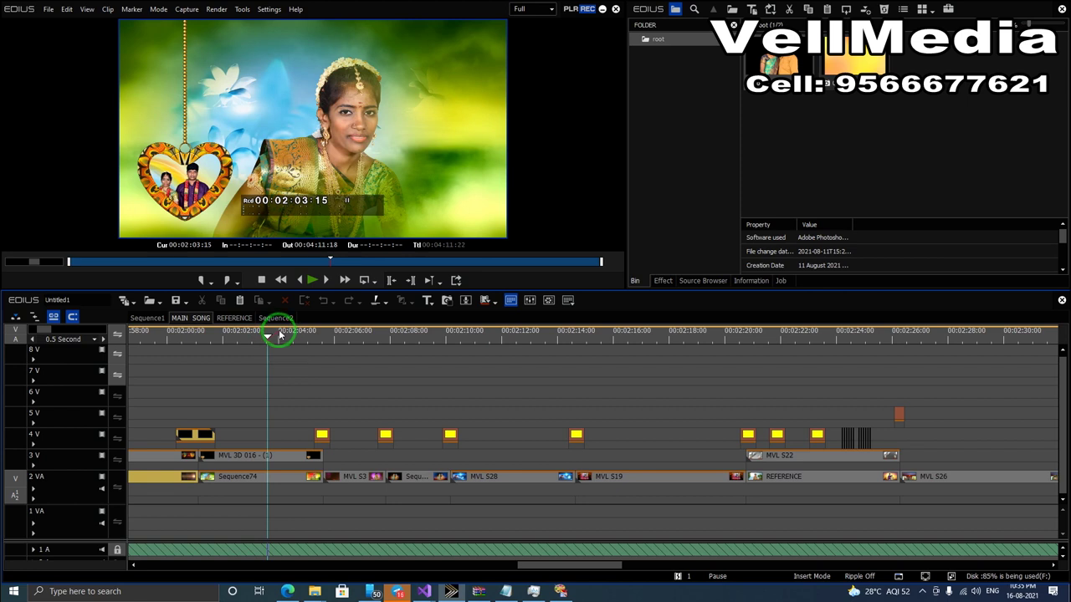
left_click(906, 413)
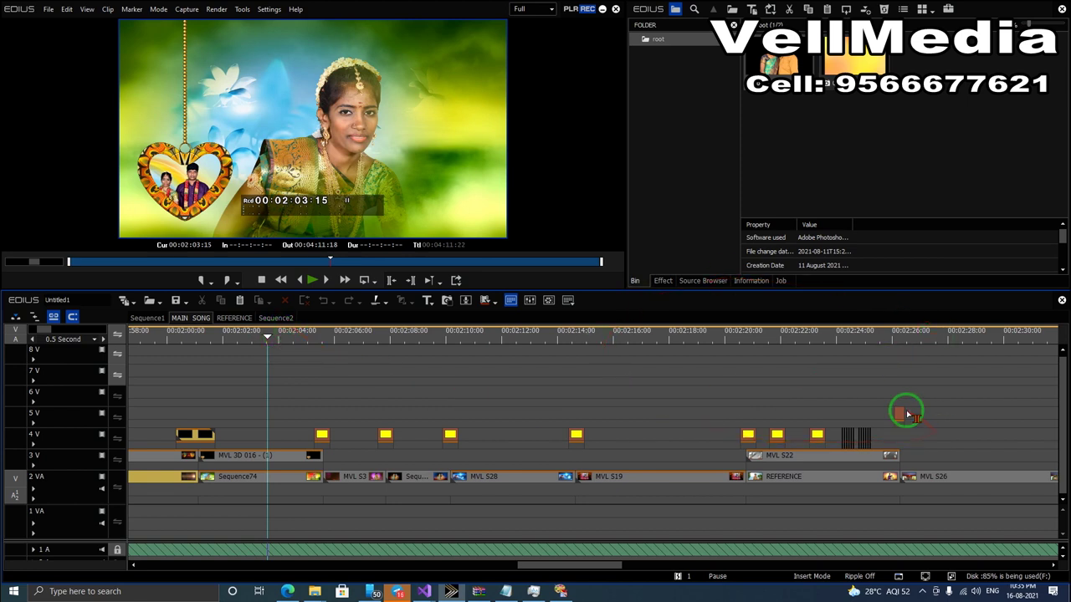
left_click(855, 423)
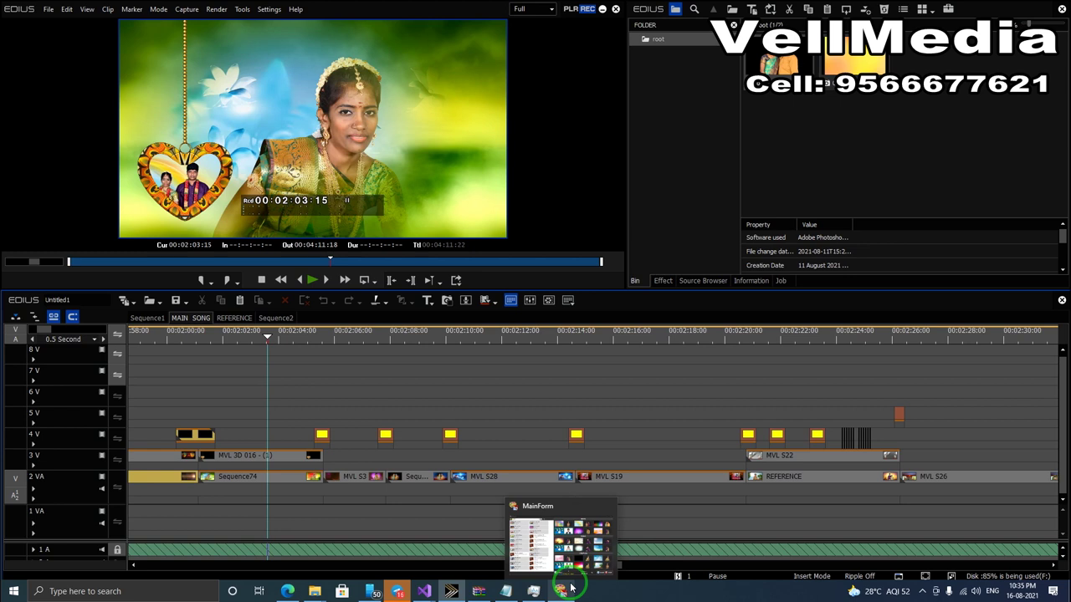
Switch back to VM Mixing Point, move its window to the middle of the screen and show the hidden system tray icons
left_click(563, 514)
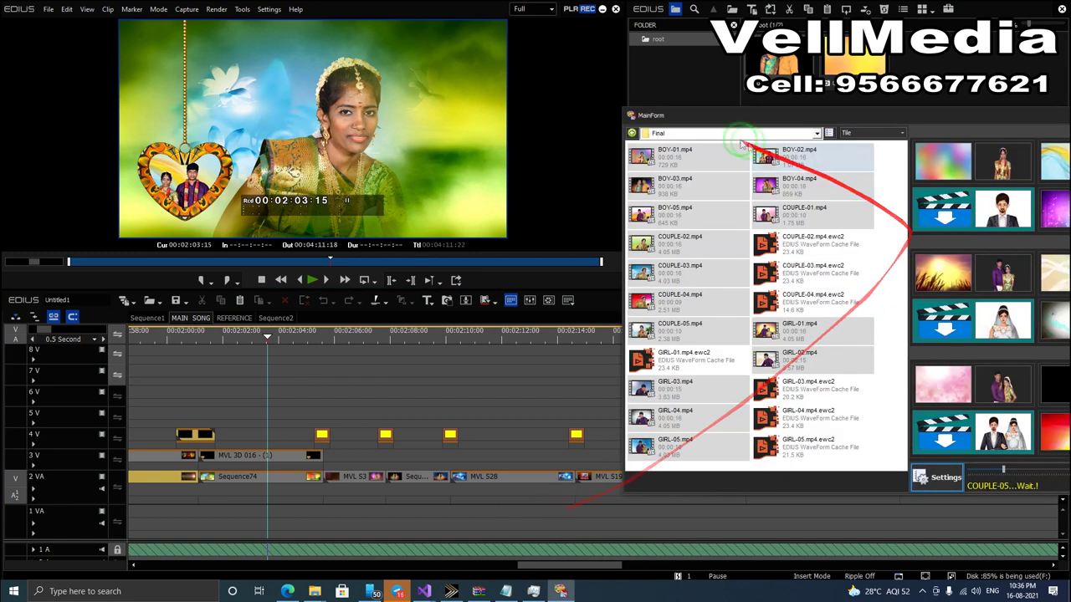
double_click(698, 115)
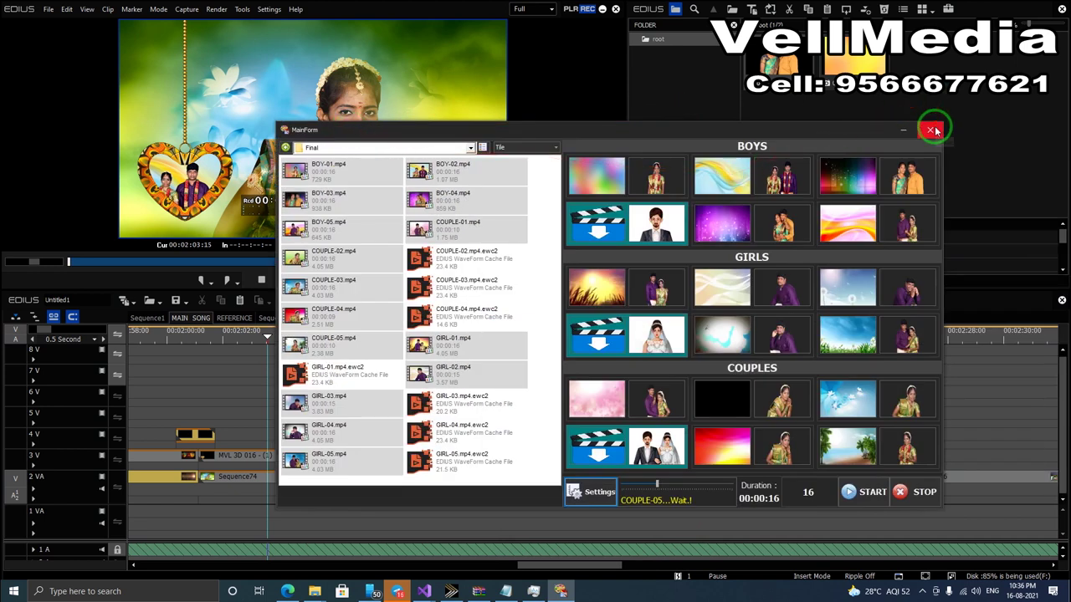
left_click(920, 590)
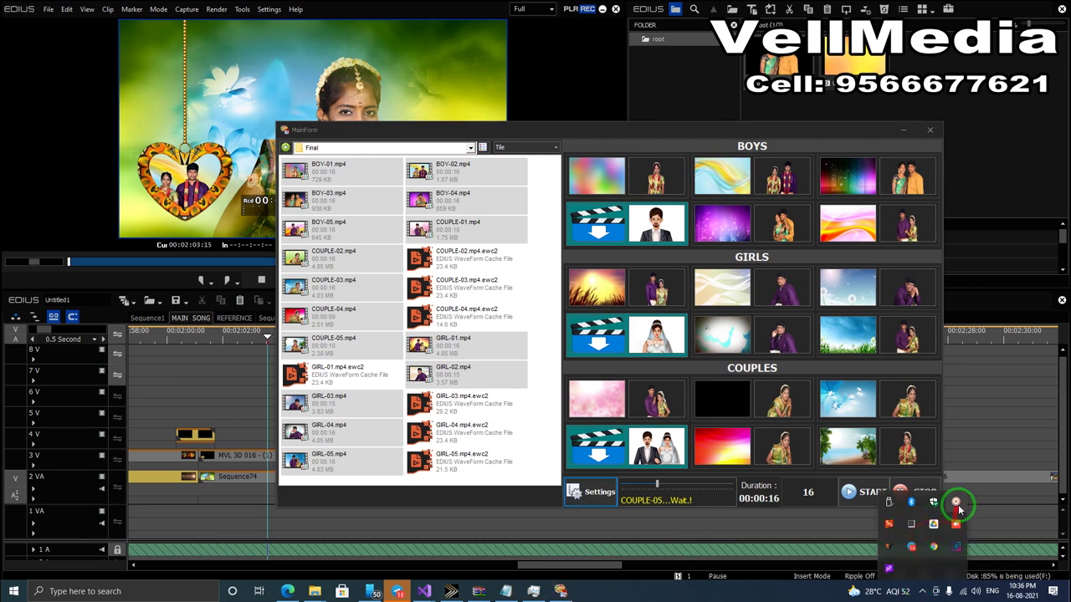